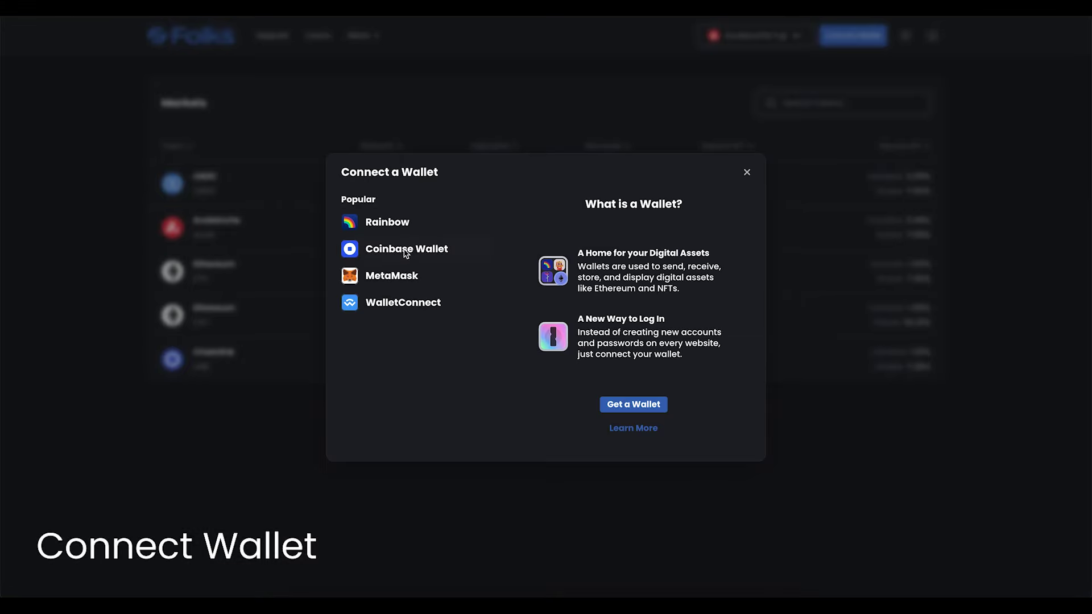
Step: Begin connecting a Coinbase Wallet, choosing an existing wallet via the mobile app option
left_click(405, 254)
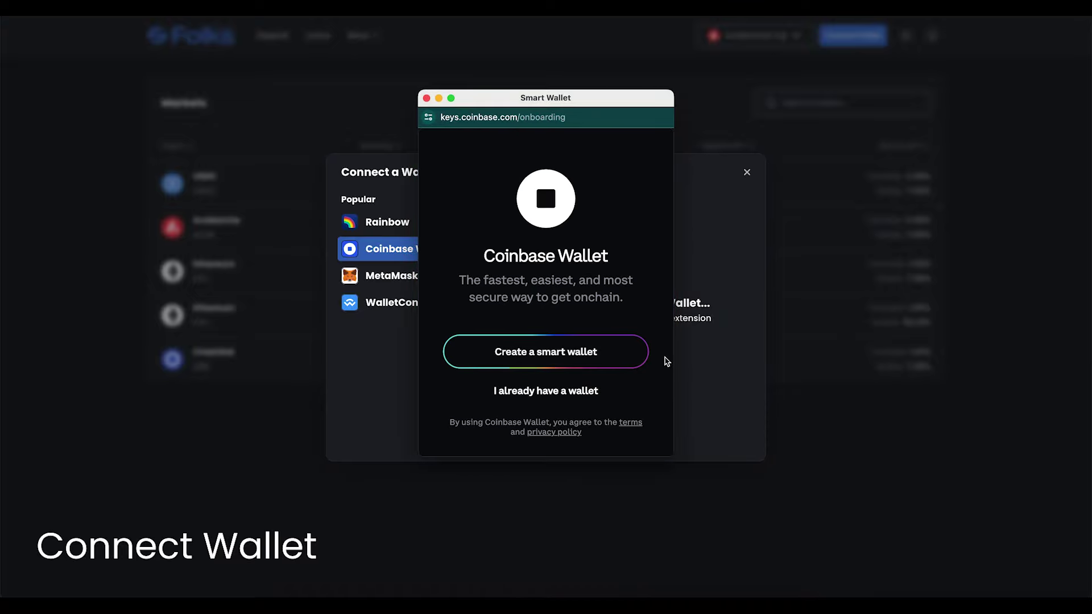
left_click(562, 391)
left_click(578, 371)
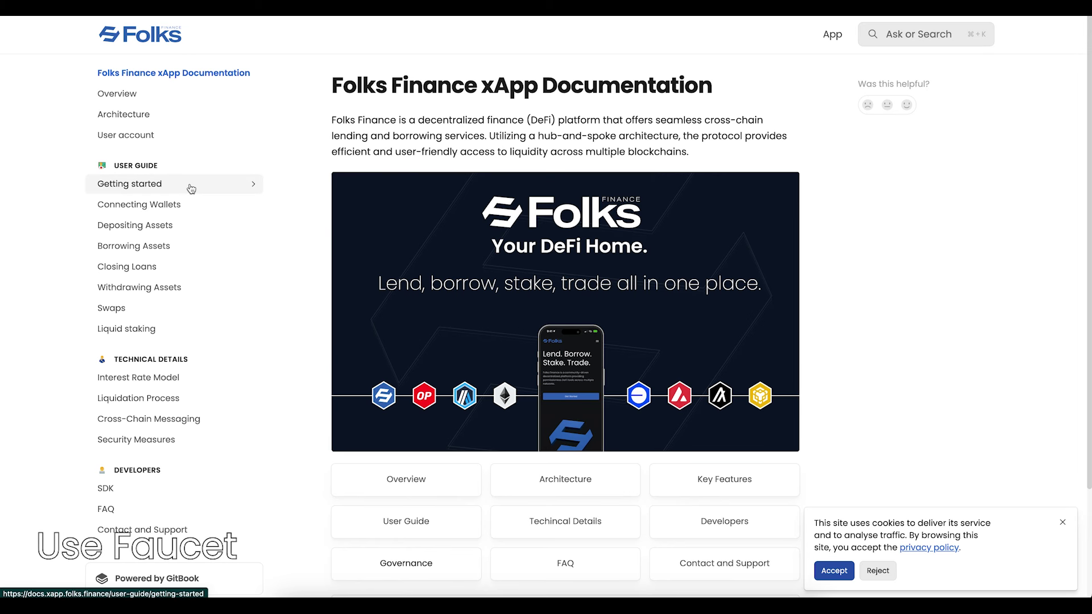
Step: Open the Getting started Faucet list and view the Chainlink testnet faucets page, then return
left_click(191, 185)
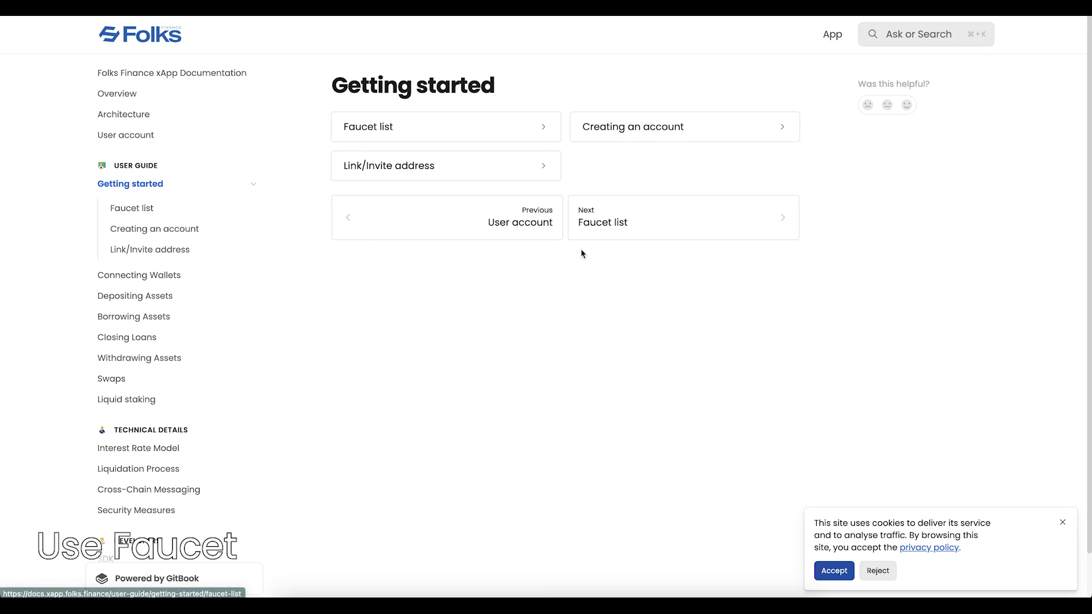
left_click(520, 126)
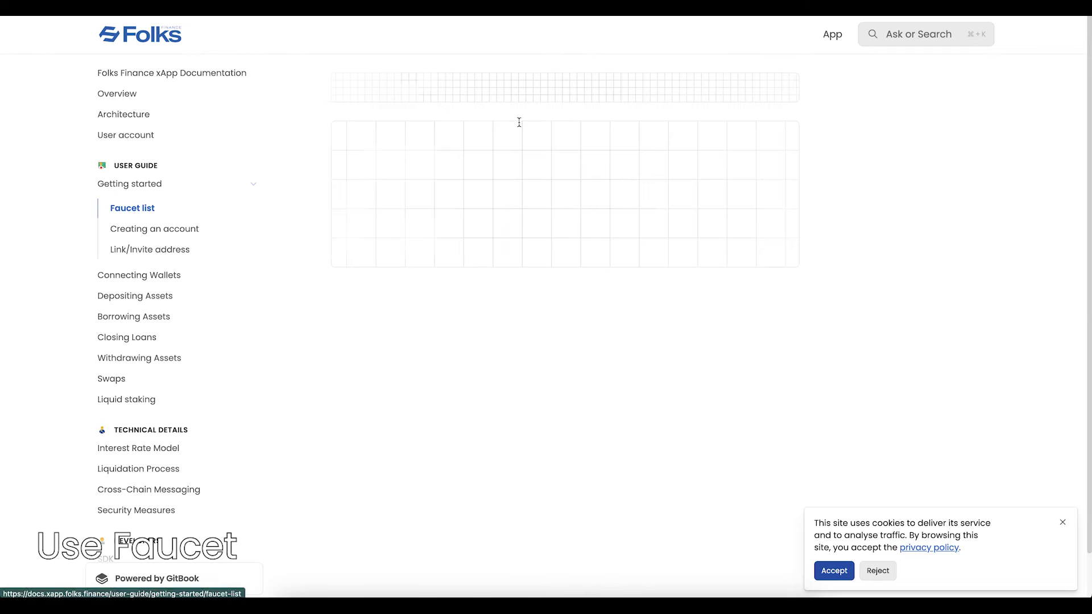
scroll(829, 293, "down", 2)
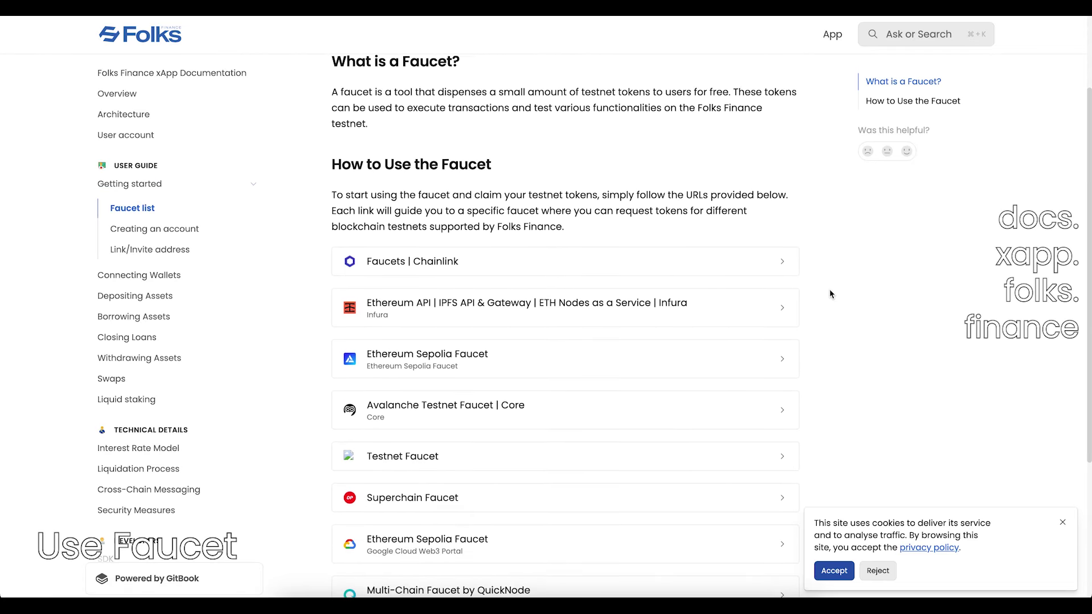
left_click(765, 181)
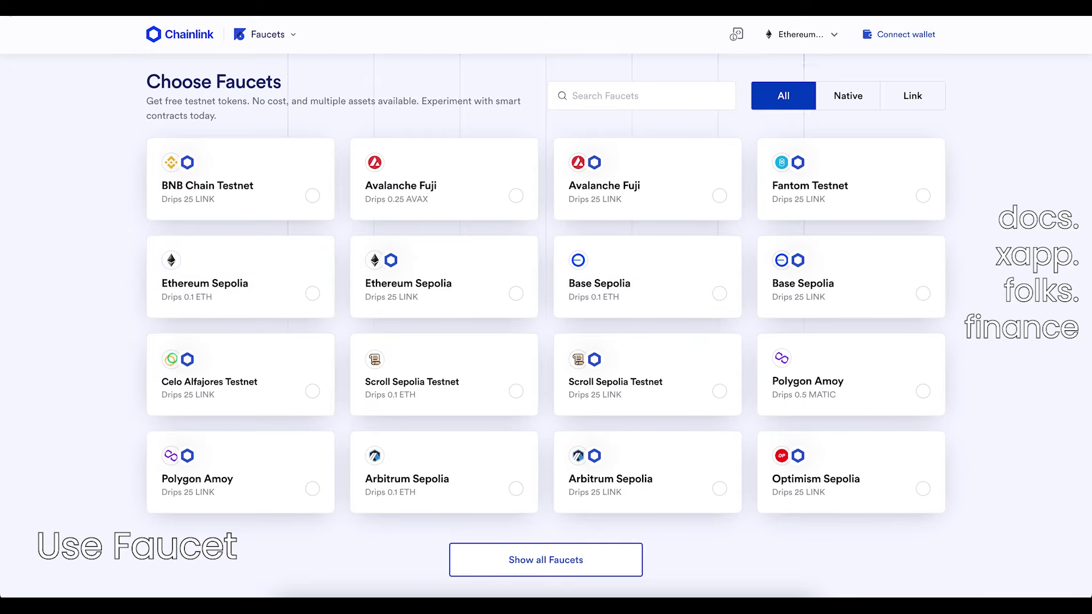
key("alt+Left")
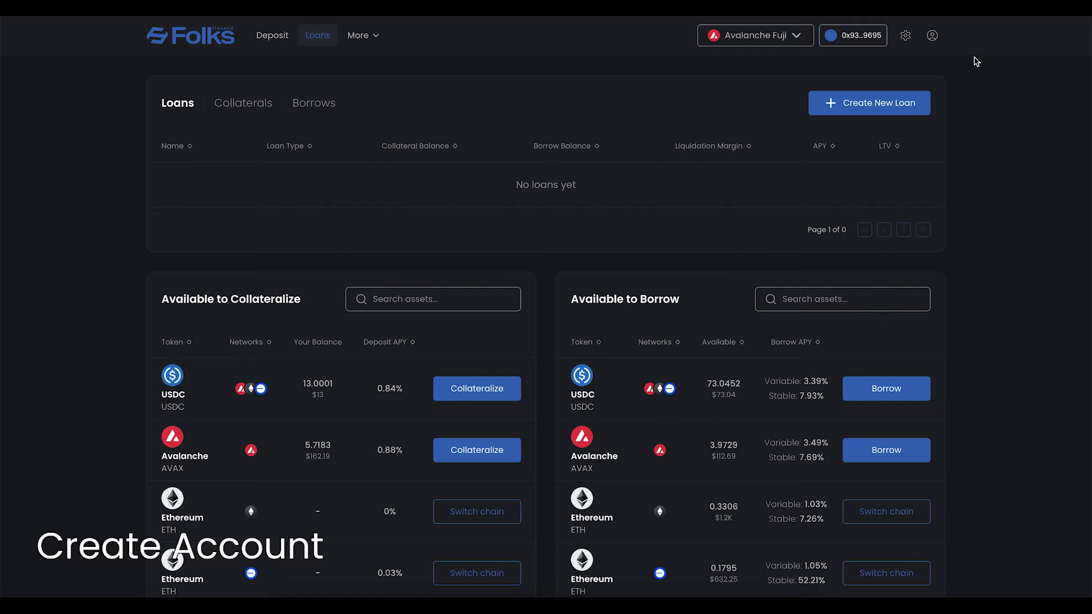
Step: Create an xLending account with its chain set to Avalanche Fuji
left_click(936, 42)
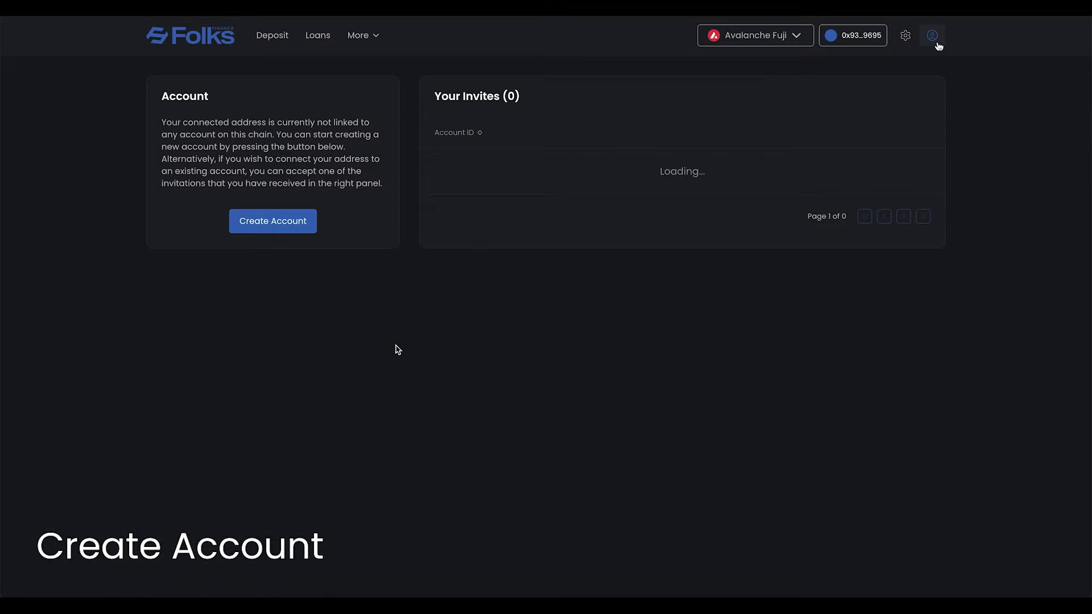
left_click(296, 225)
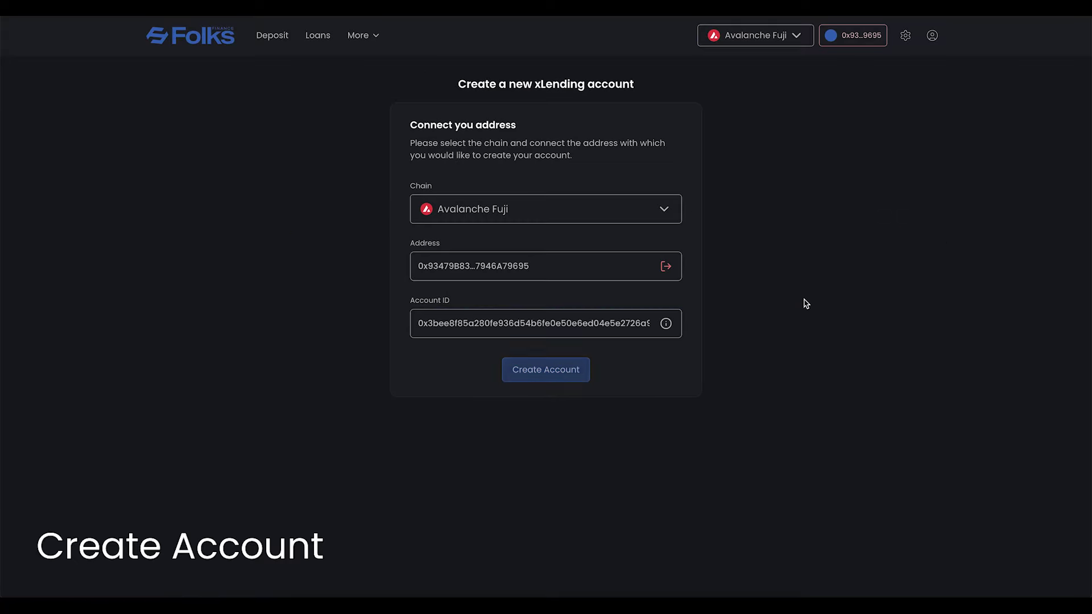
left_click(589, 214)
left_click(455, 265)
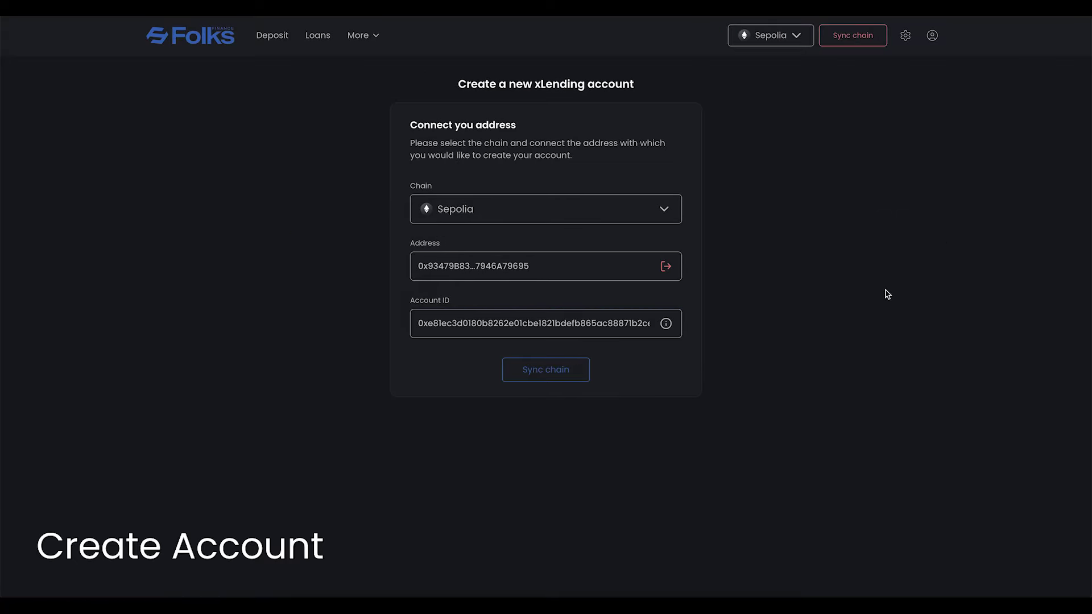
left_click(660, 214)
left_click(497, 243)
key("Return")
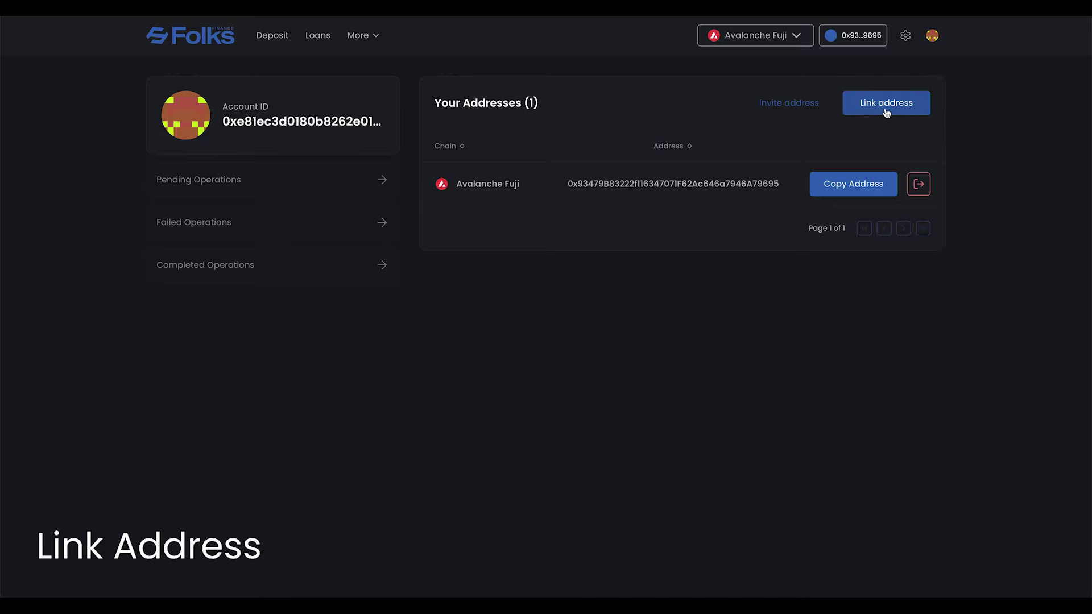
Step: Link the connected wallet's Sepolia address, trusting the account and syncing the wallet to Sepolia
left_click(925, 114)
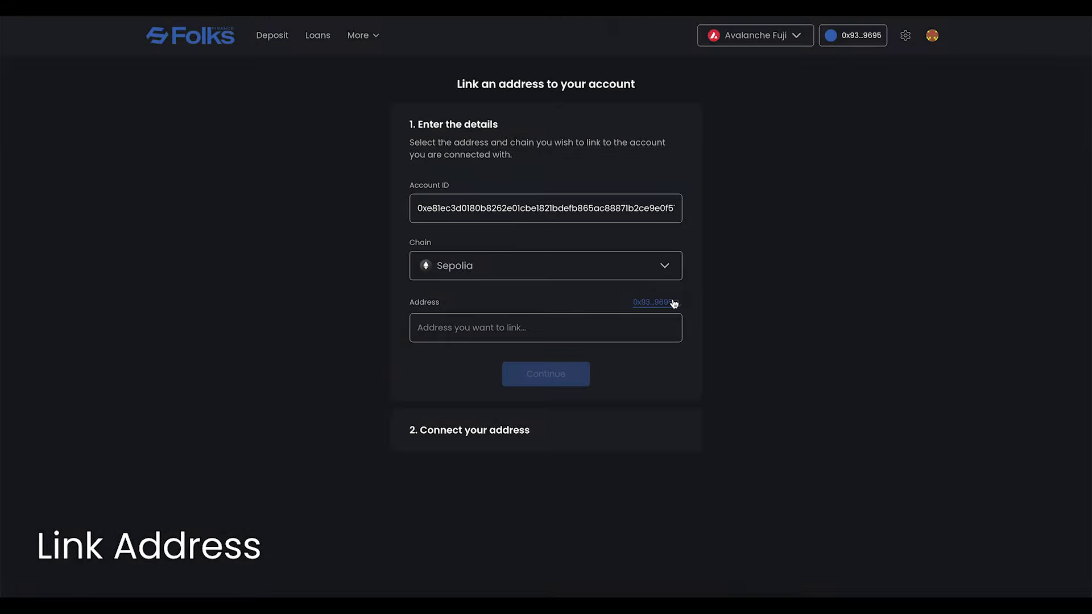
left_click(673, 303)
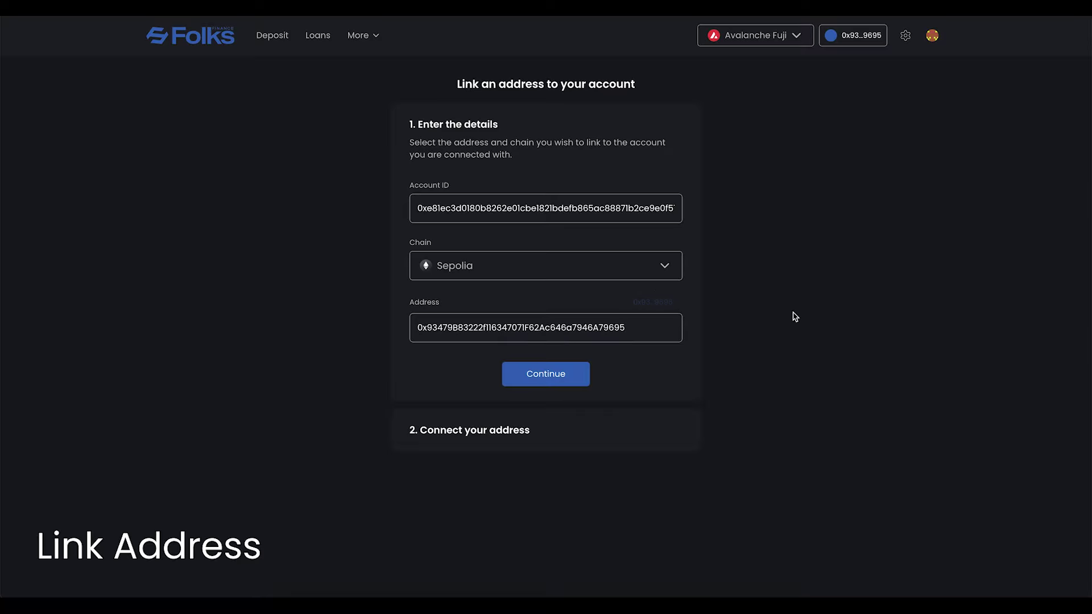
left_click(578, 384)
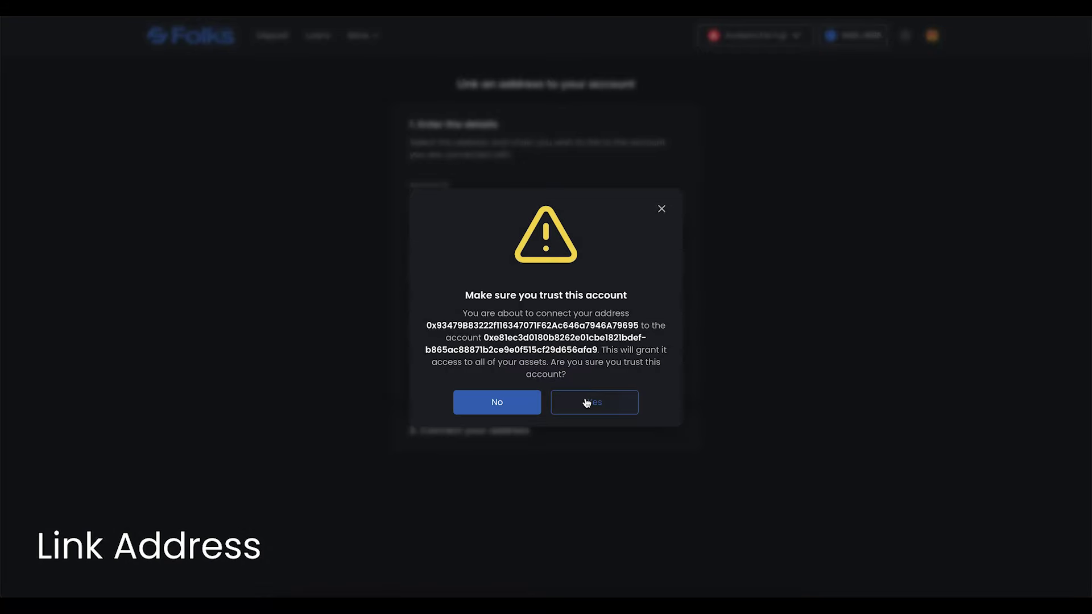
left_click(585, 402)
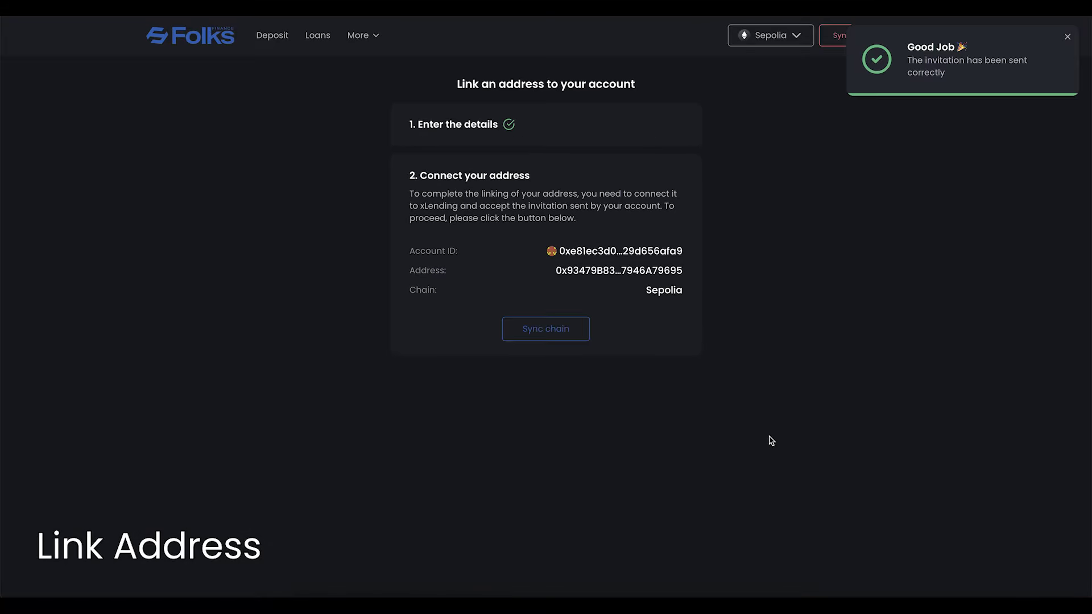
left_click(583, 338)
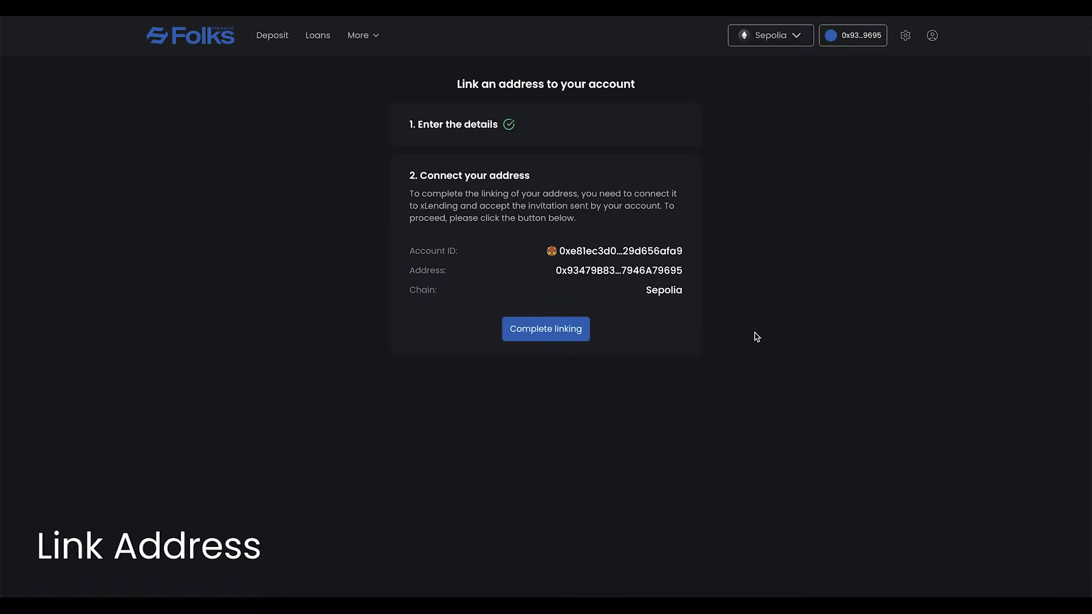
left_click(546, 327)
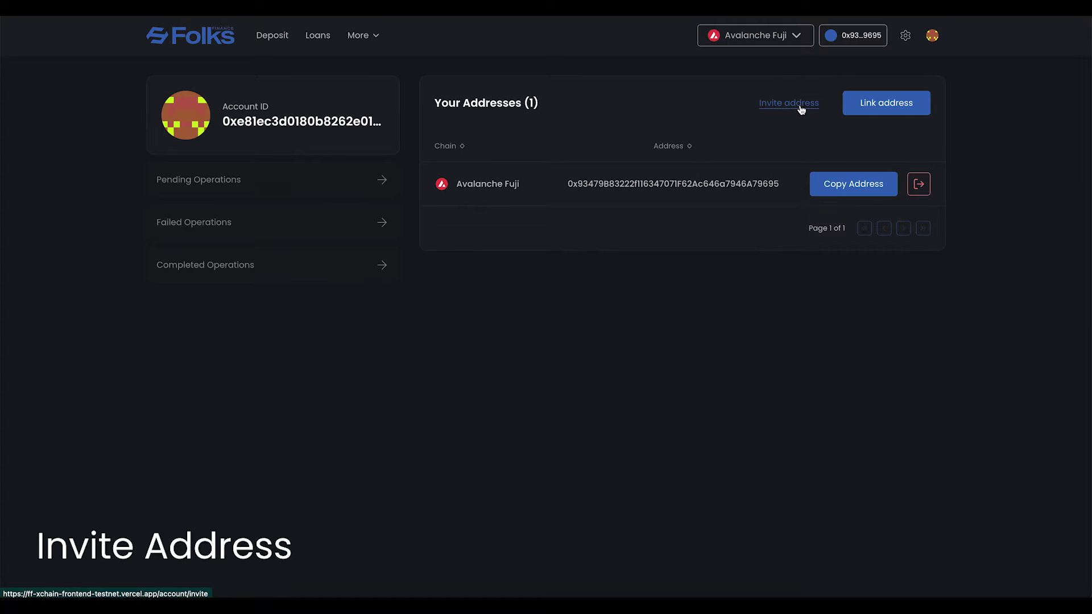
Step: Invite a Base Sepolia address, then accept the invitation and trust the inviting account
left_click(800, 109)
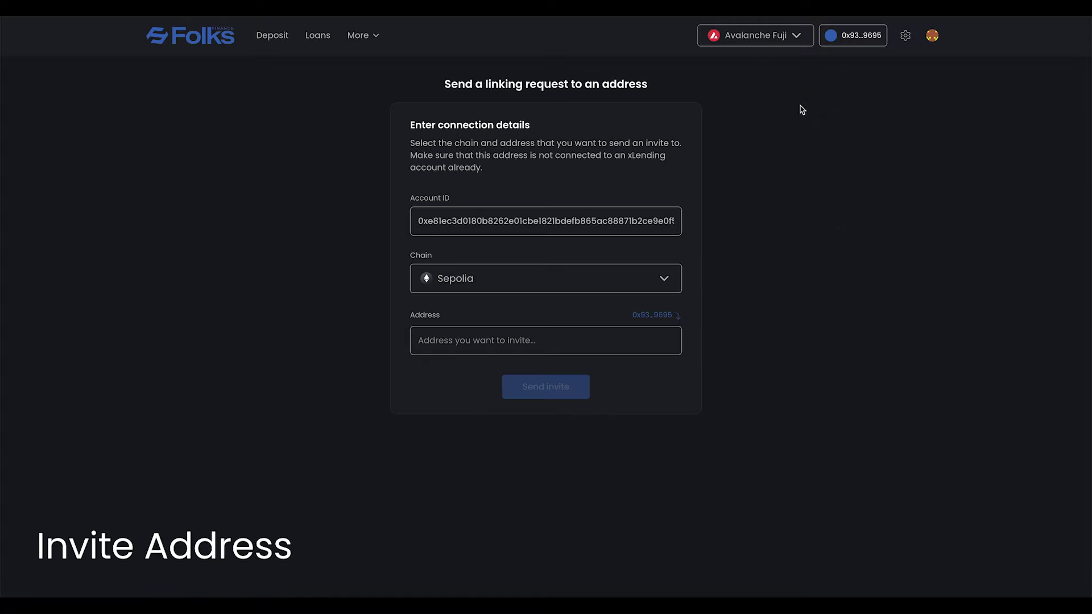
left_click(595, 278)
left_click(489, 333)
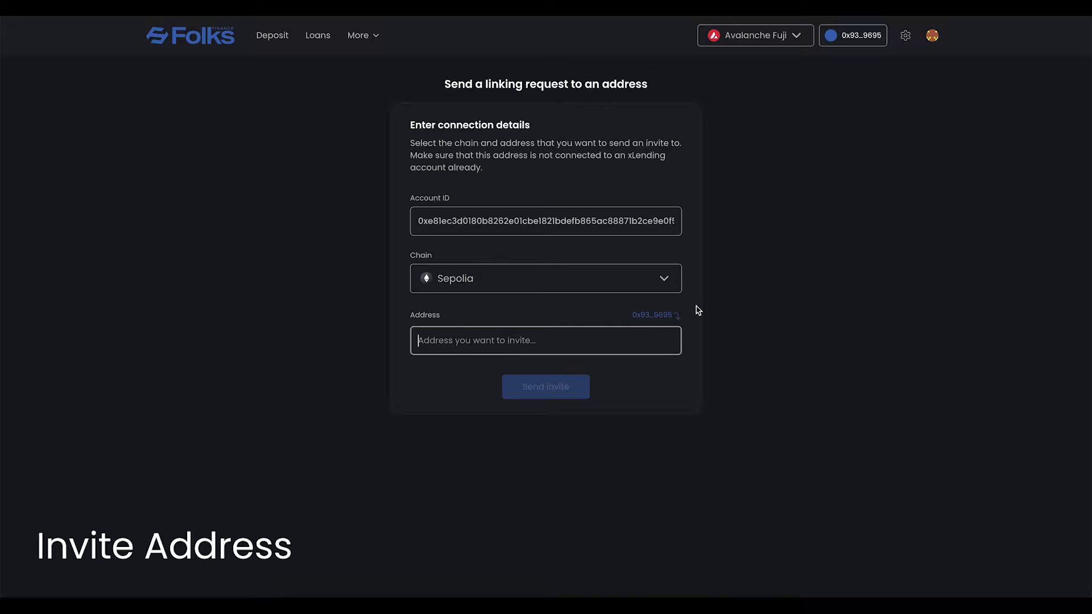
type("0xF")
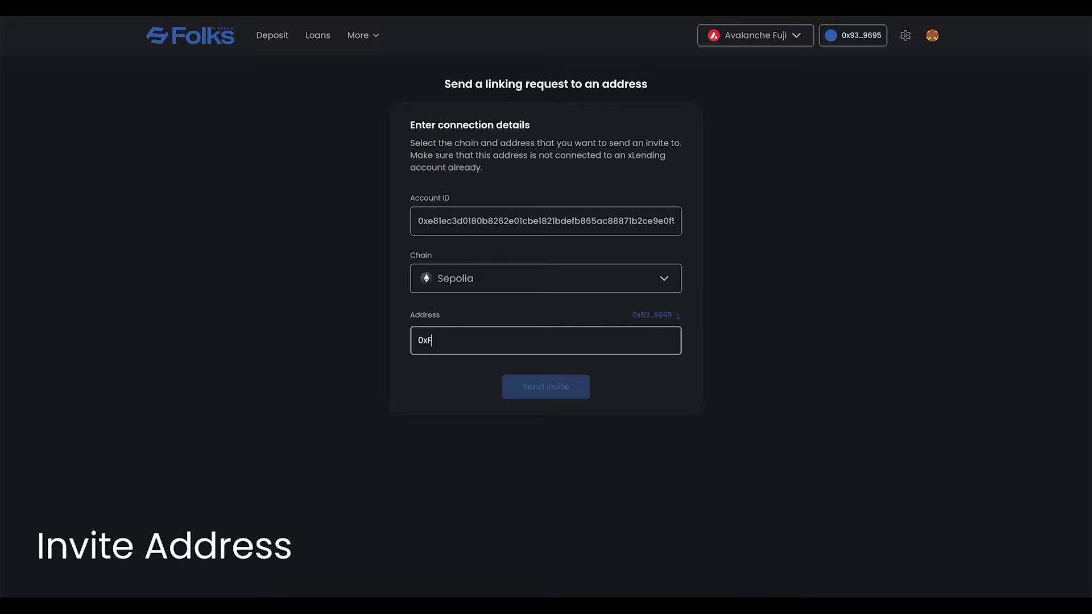
type("olksi")
type("sAwesome")
left_click(901, 165)
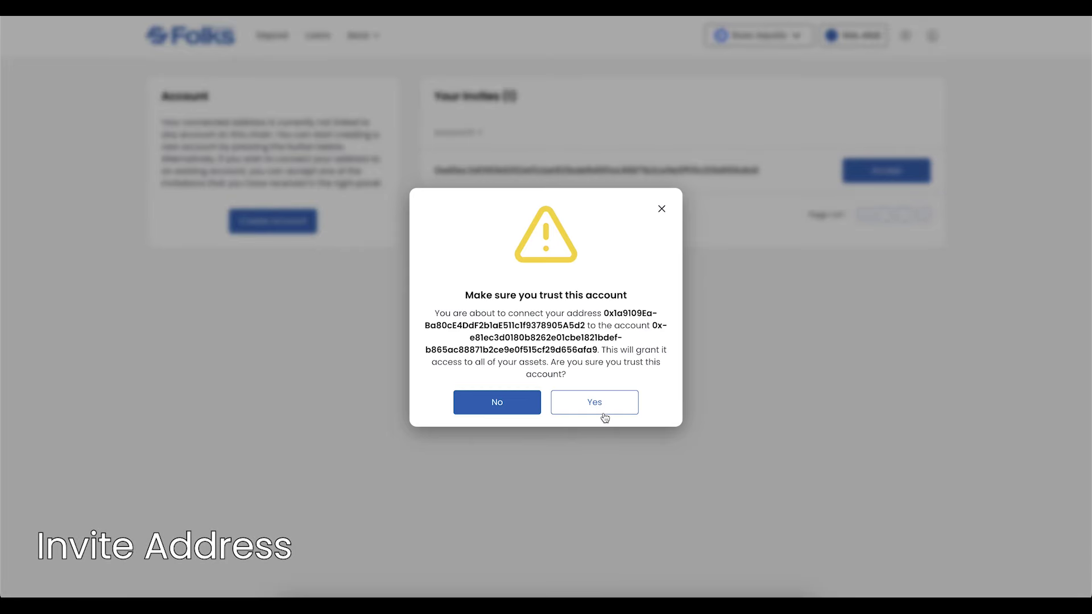
left_click(604, 415)
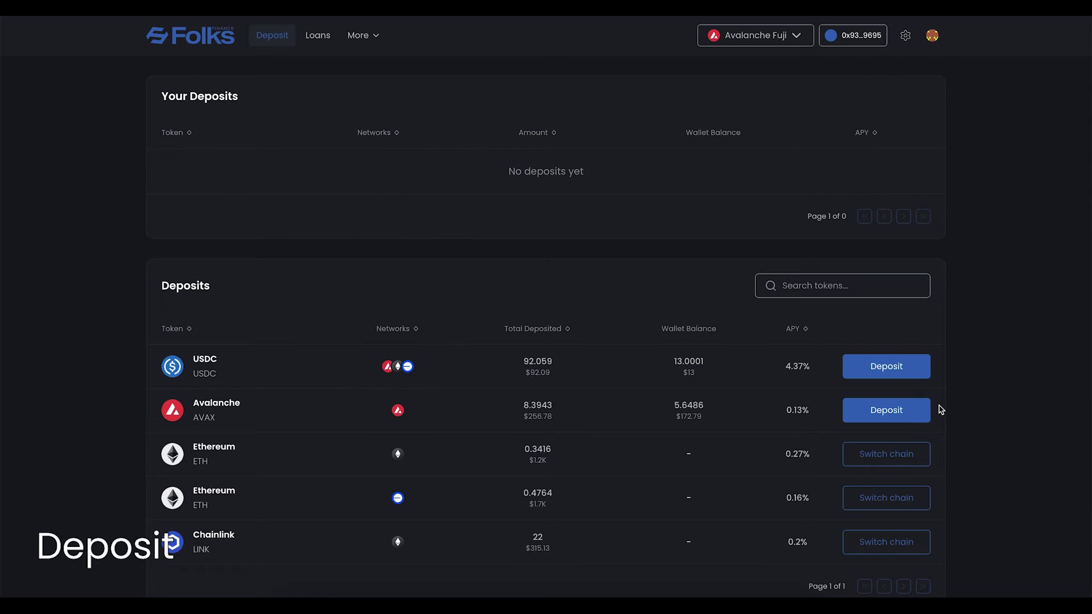
Step: Deposit 1 AVAX from the Avalanche Fuji wallet and confirm it
left_click(922, 410)
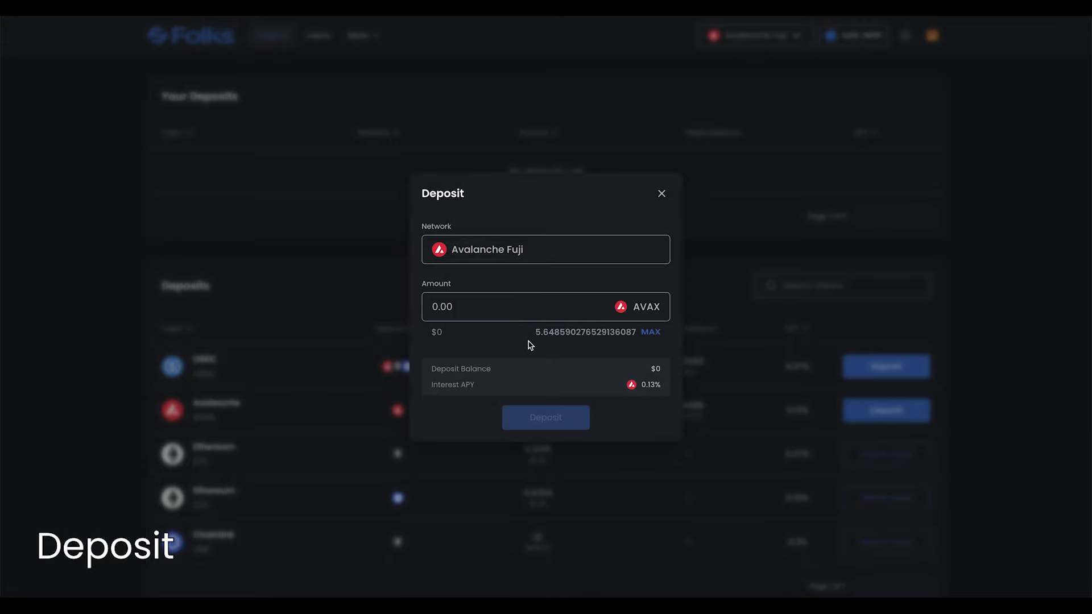
left_click(514, 317)
type("1")
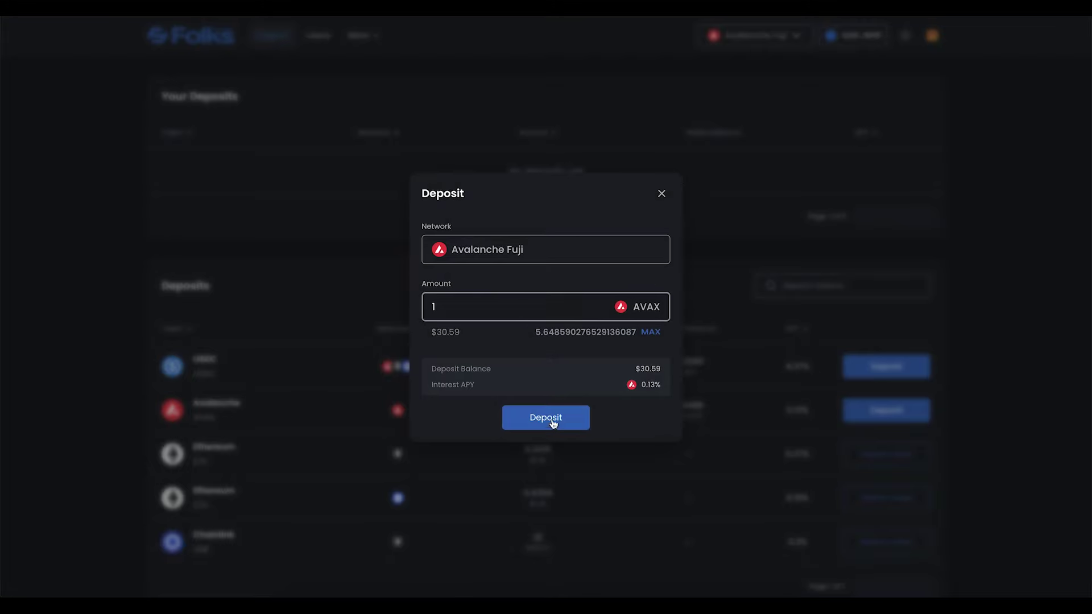
left_click(552, 426)
left_click(542, 345)
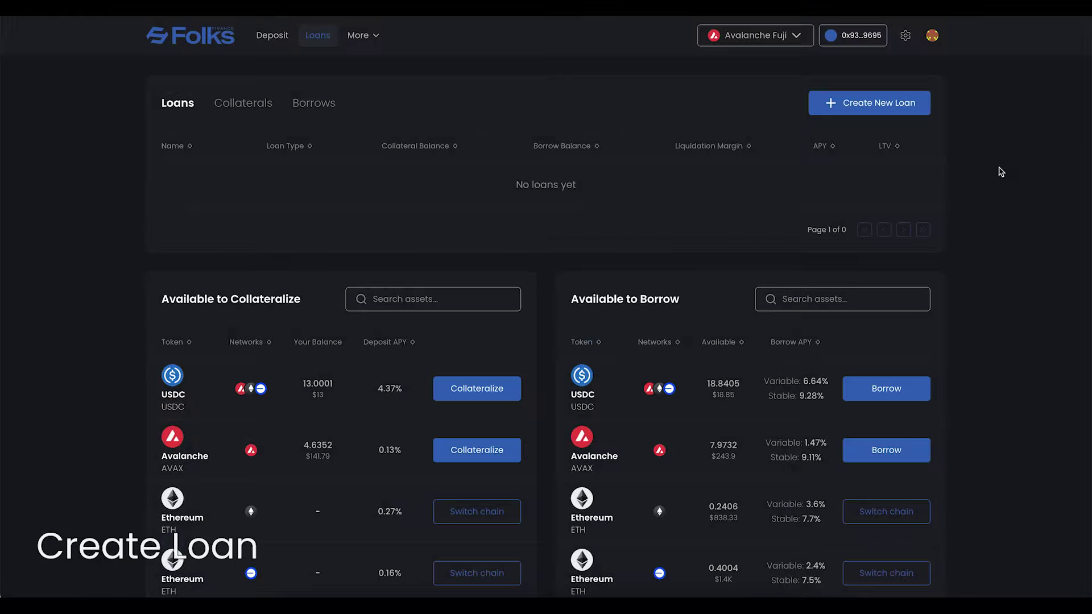
Step: Create a General loan named Folkstest1 and close the finished summary
left_click(892, 103)
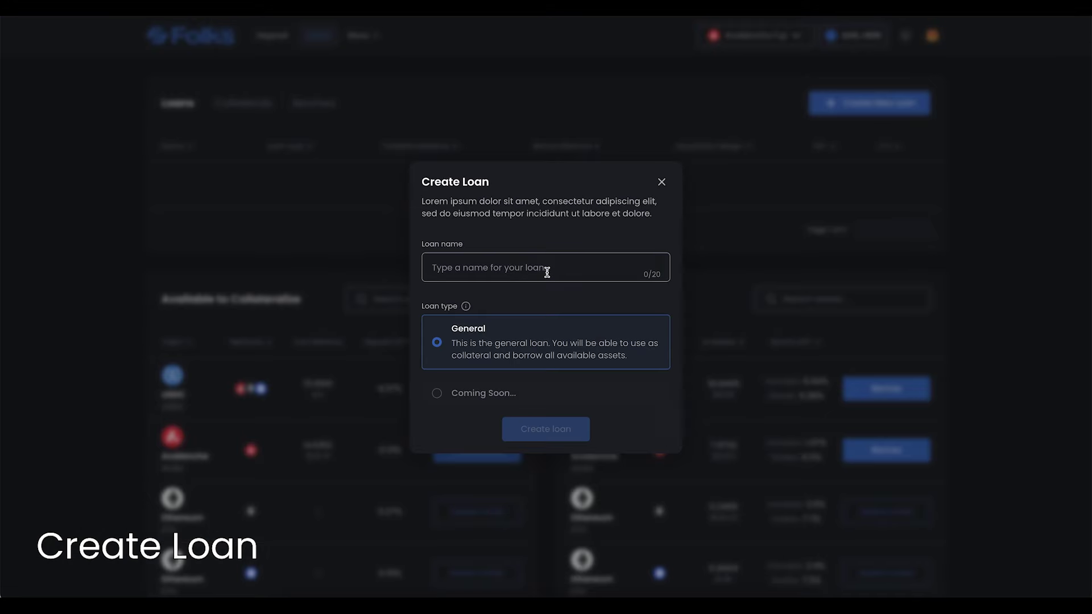
left_click(545, 270)
type("Folkstest1")
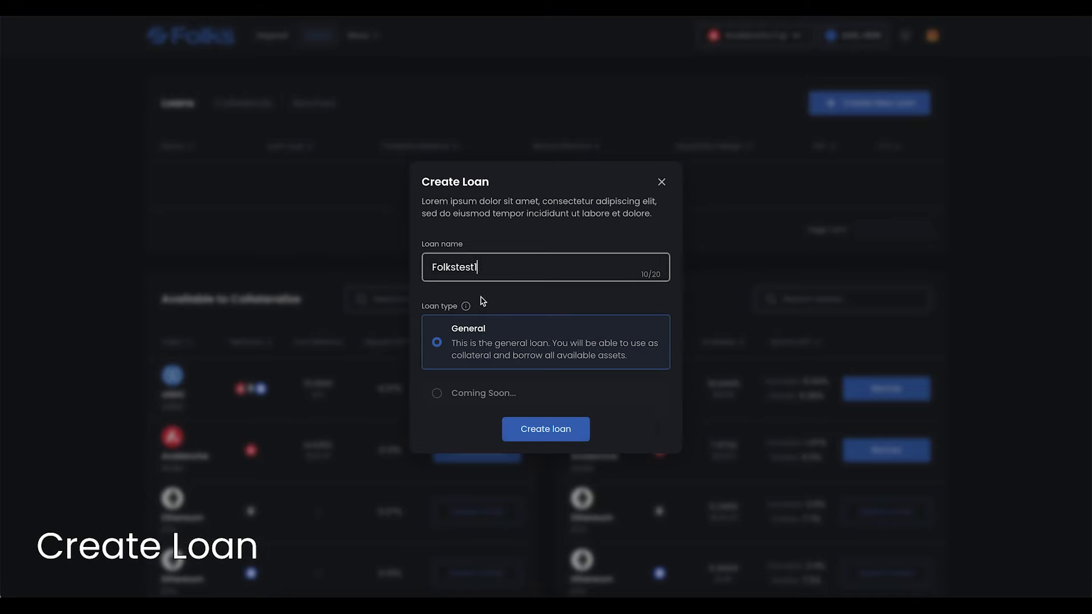
left_click(563, 438)
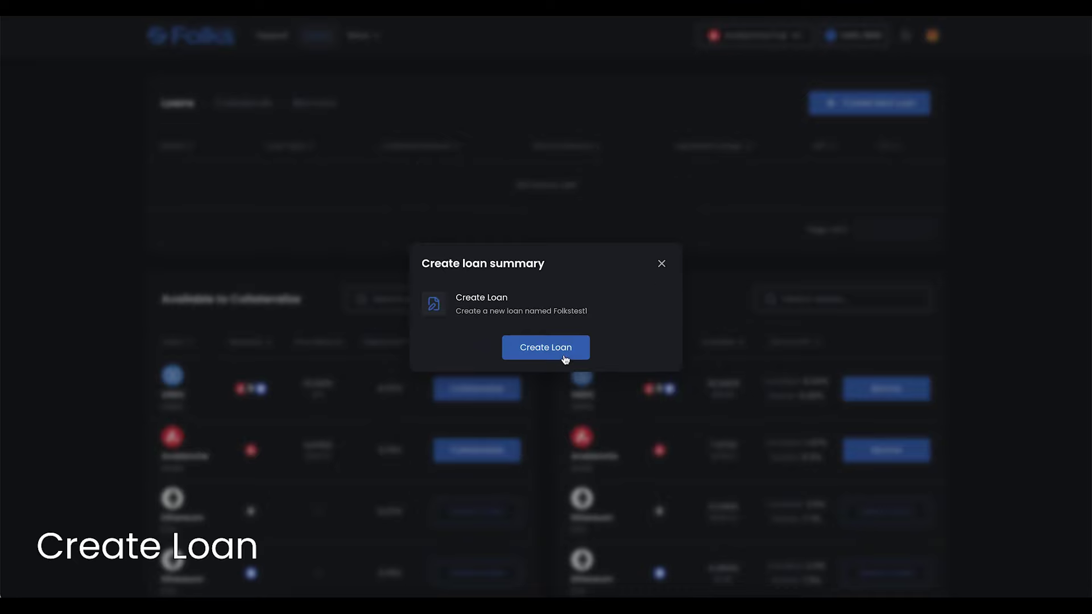
left_click(565, 358)
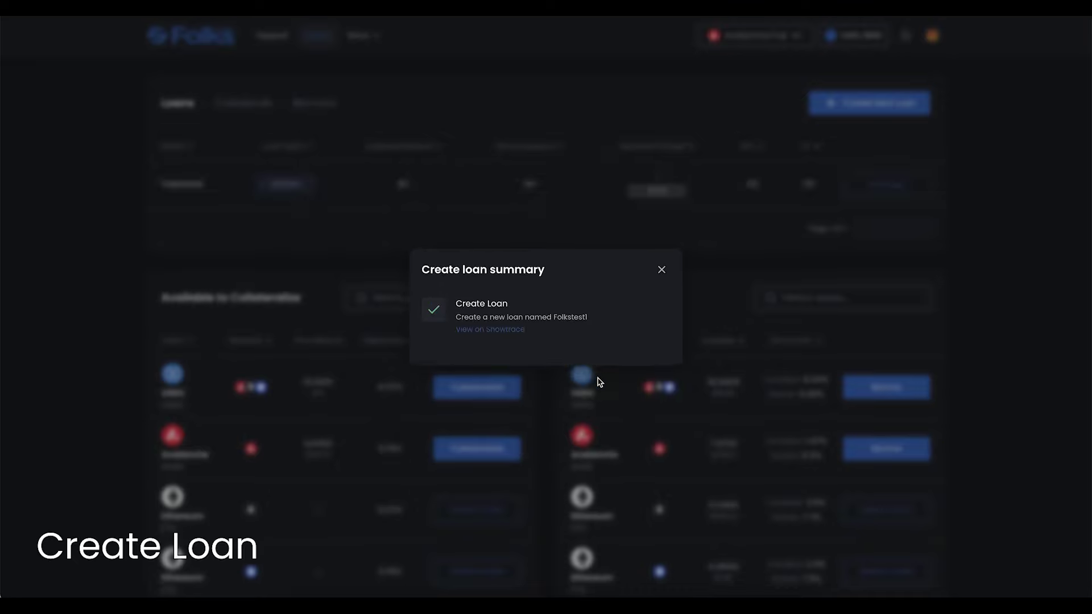
left_click(661, 269)
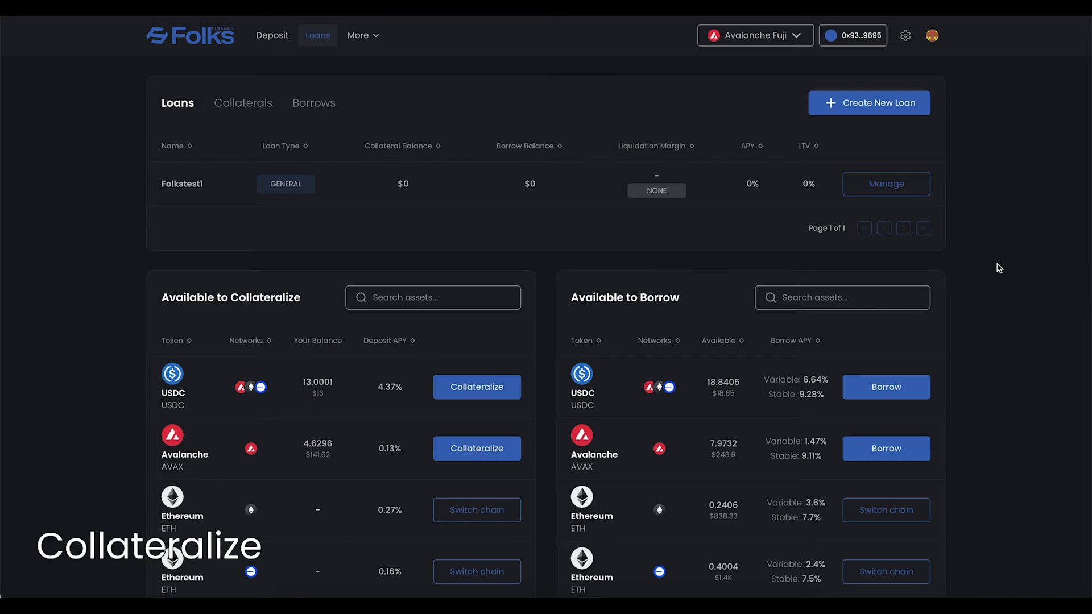
Step: Collateralize 5 USDC on Folkstest1, approving the USDC spend before confirming
left_click(915, 184)
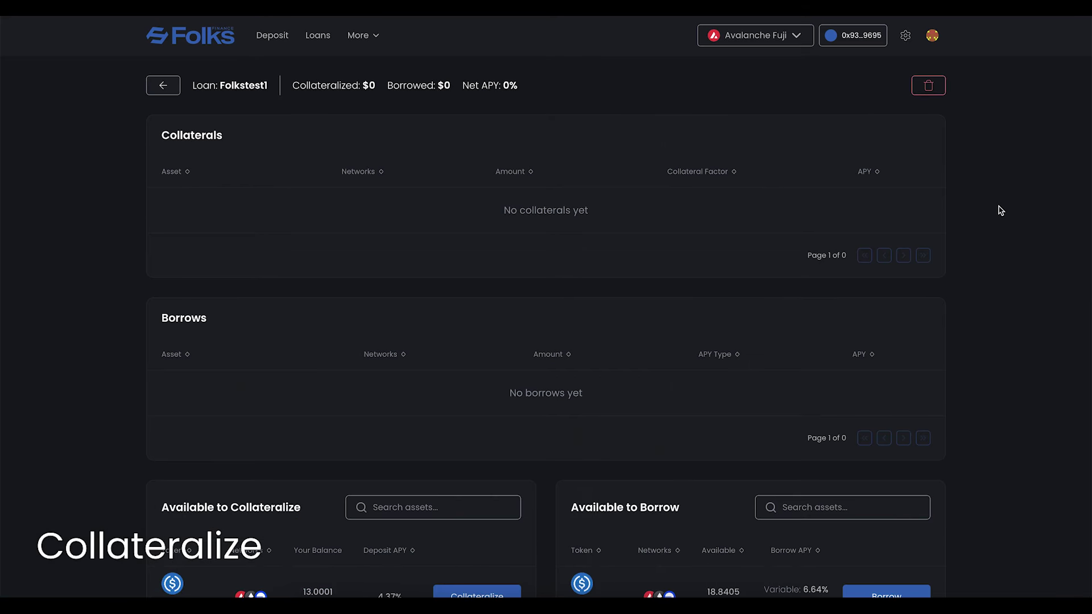
scroll(1000, 210, "down", 4)
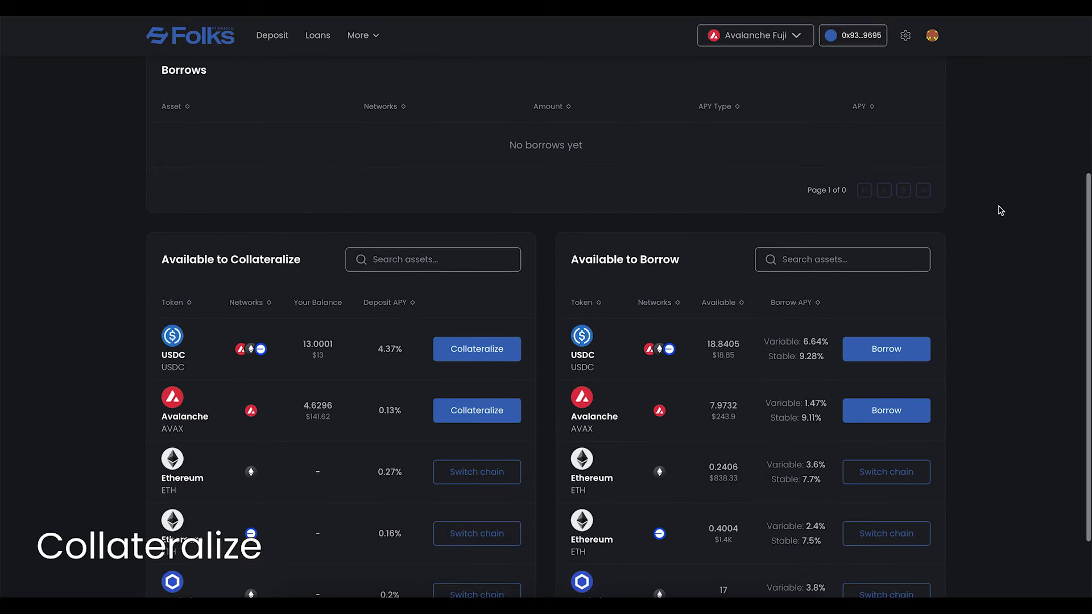
scroll(999, 211, "down", 2)
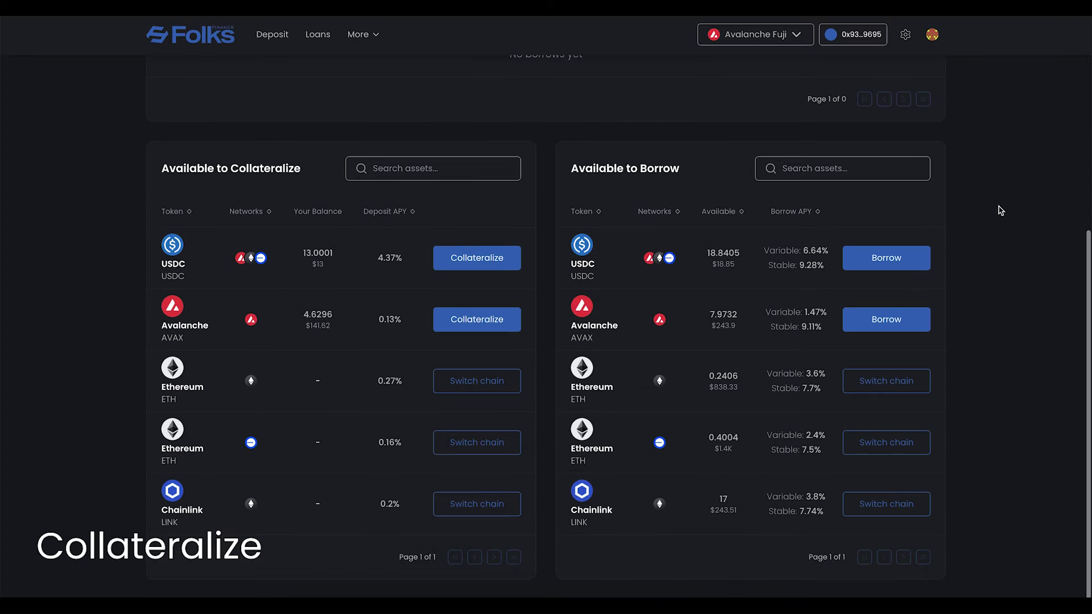
left_click(494, 263)
left_click(539, 307)
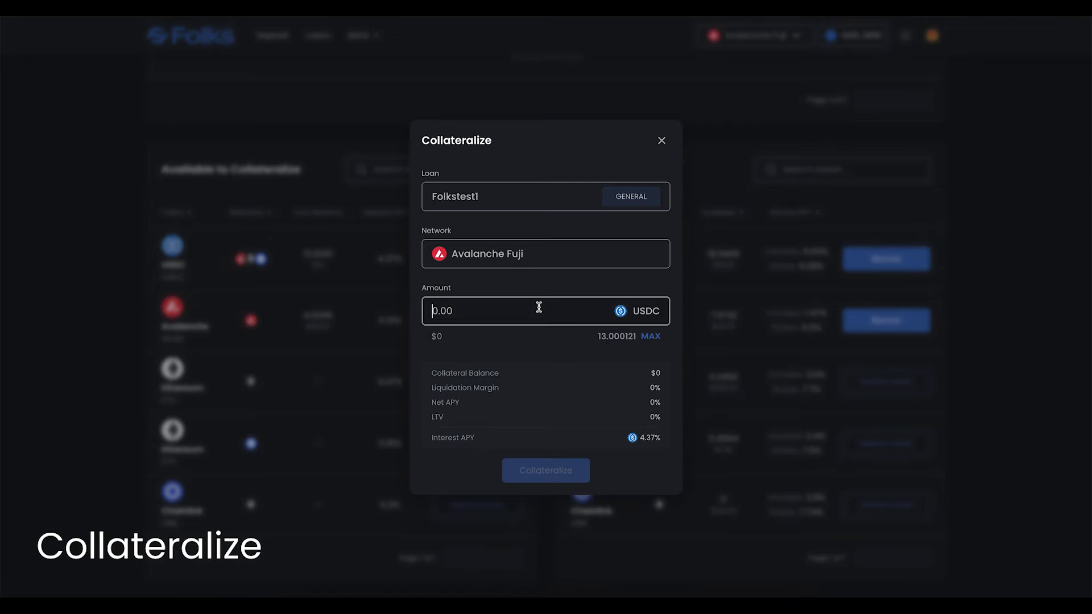
type("5")
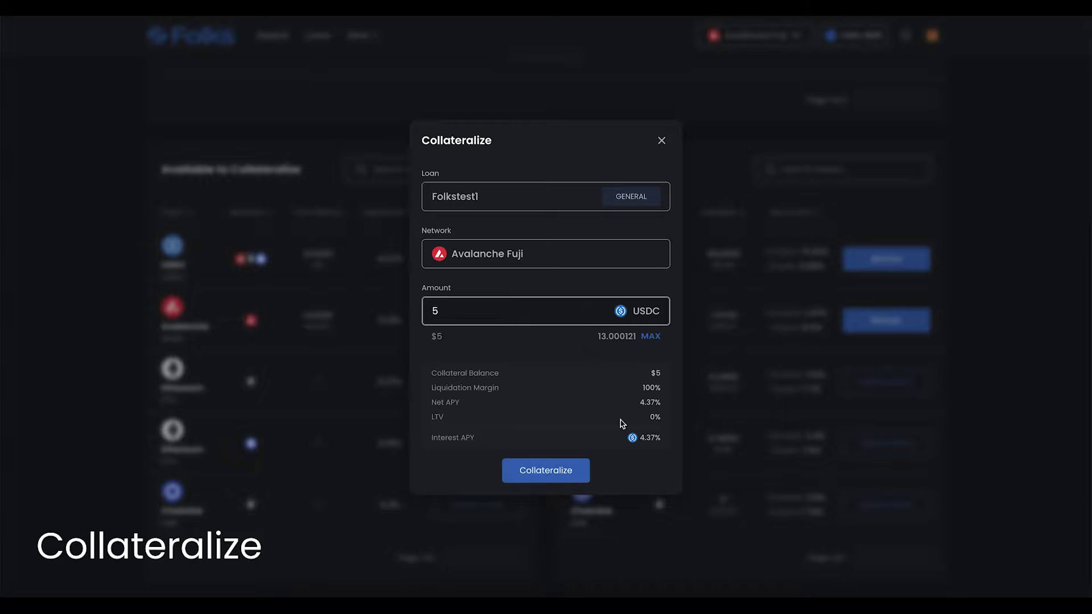
left_click(565, 481)
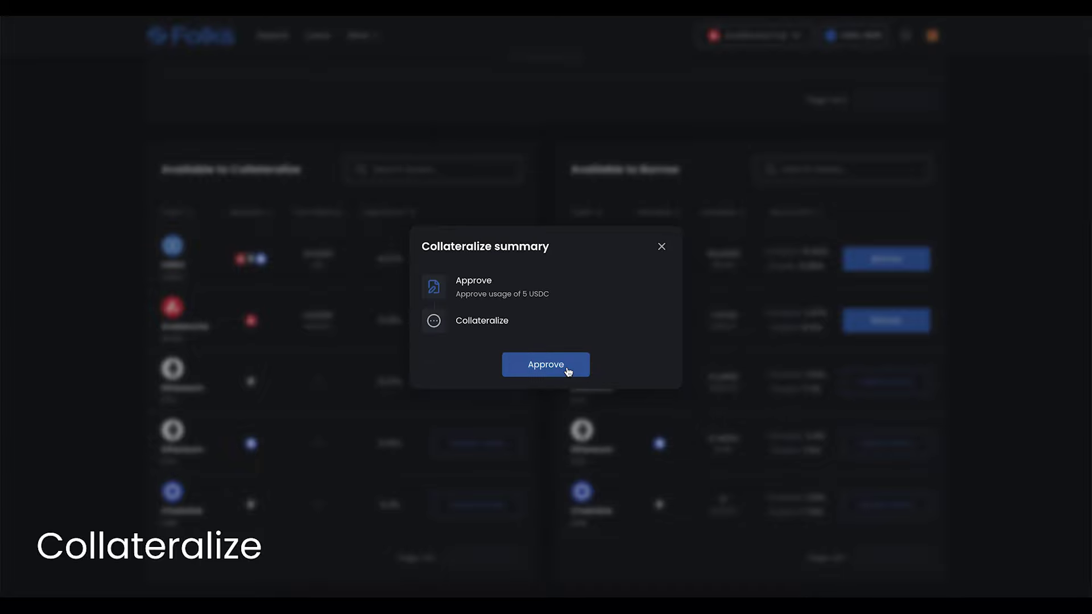
left_click(569, 372)
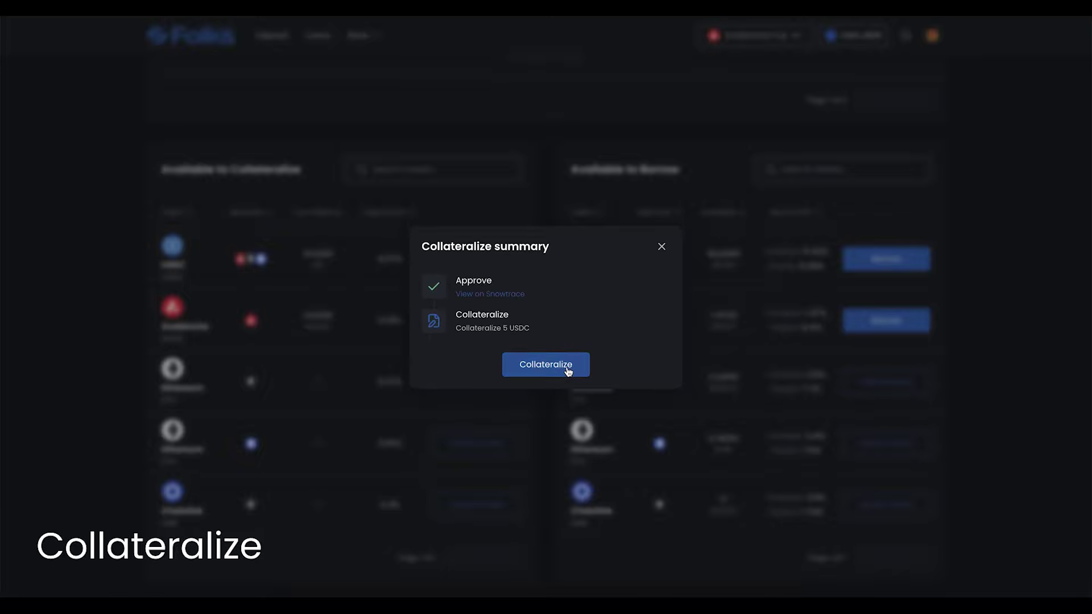
left_click(567, 371)
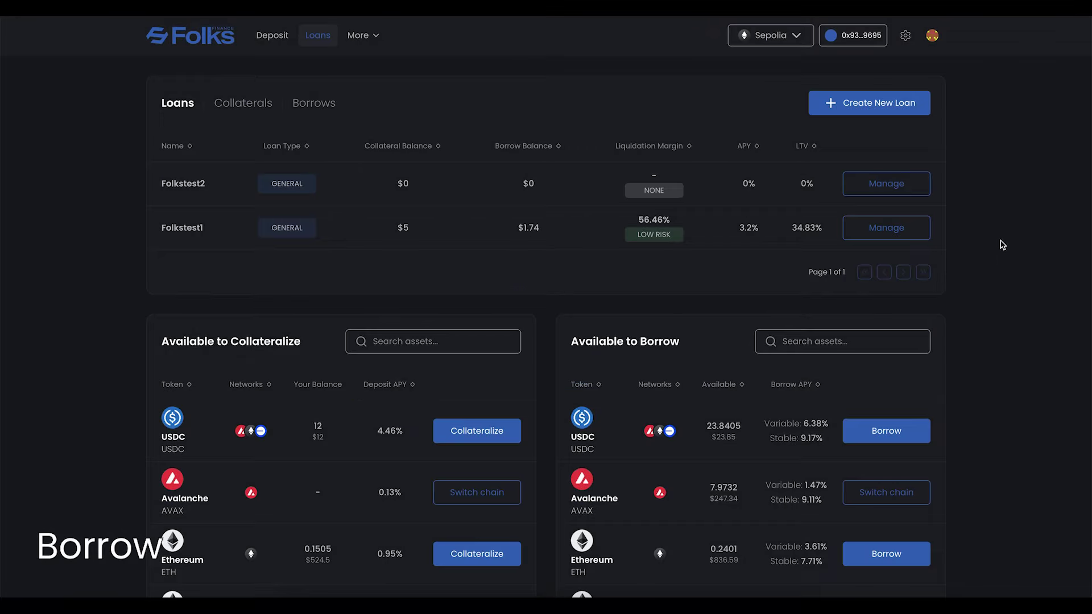
Step: On Avalanche Fuji, borrow the MAX 0.0599254820243594 AVAX at the variable rate for Folkstest1
left_click(910, 228)
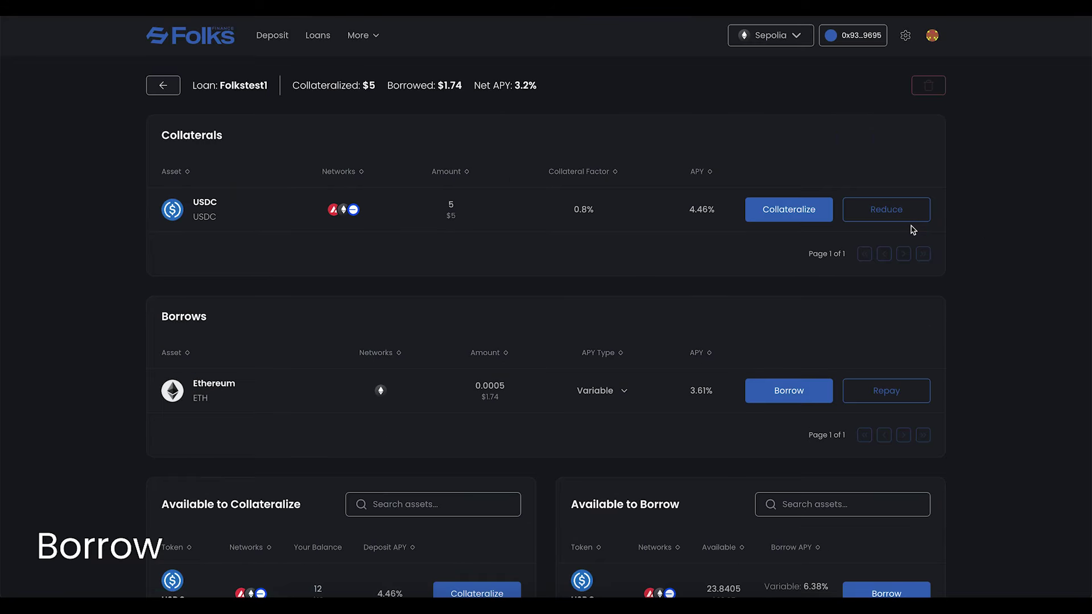
scroll(953, 322, "down", 5)
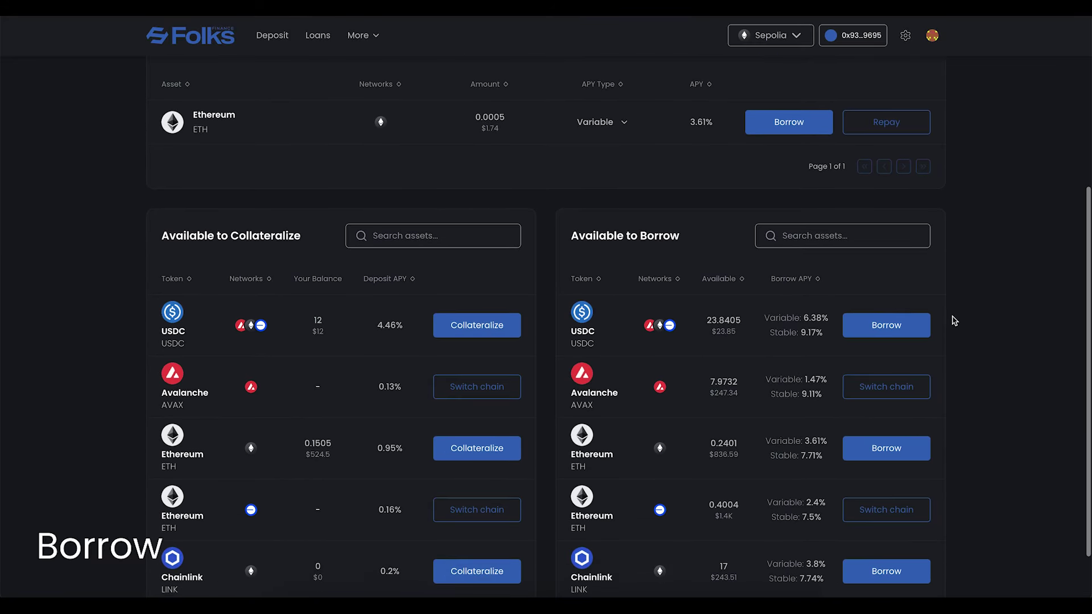
left_click(914, 391)
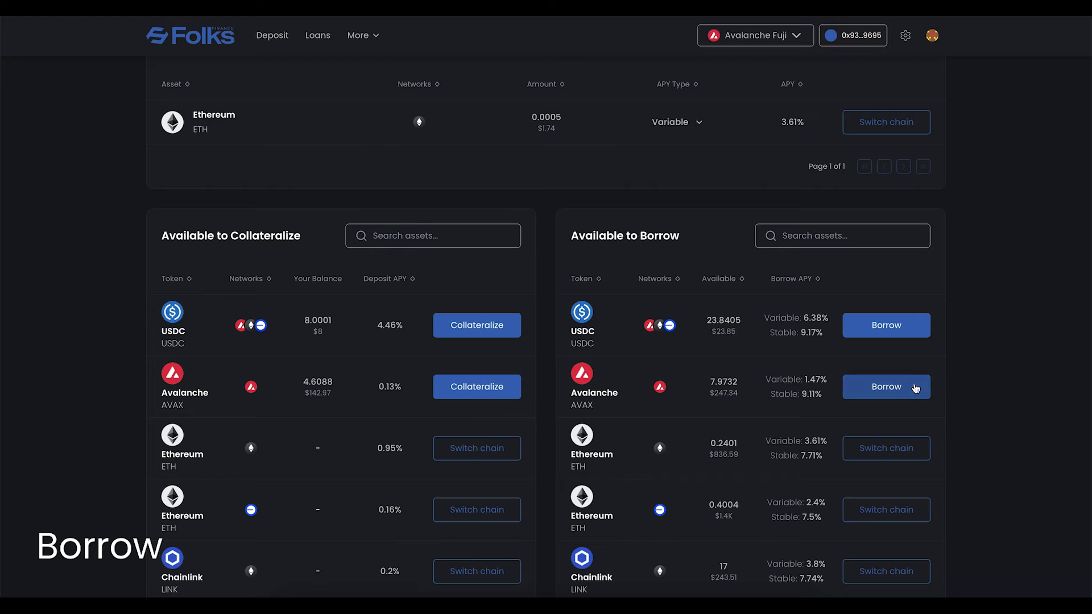
left_click(915, 388)
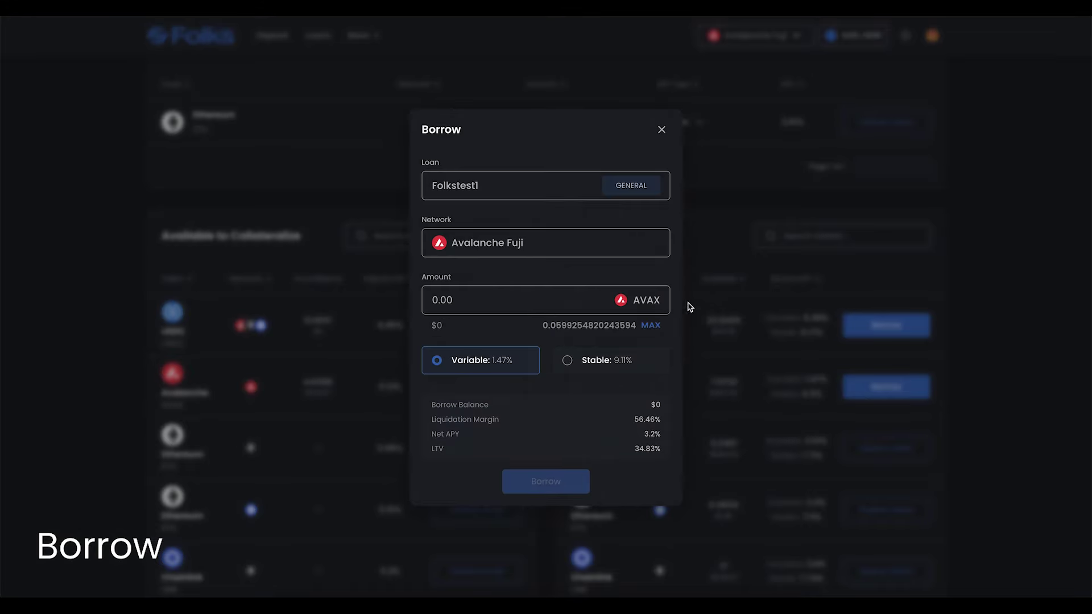
left_click(651, 326)
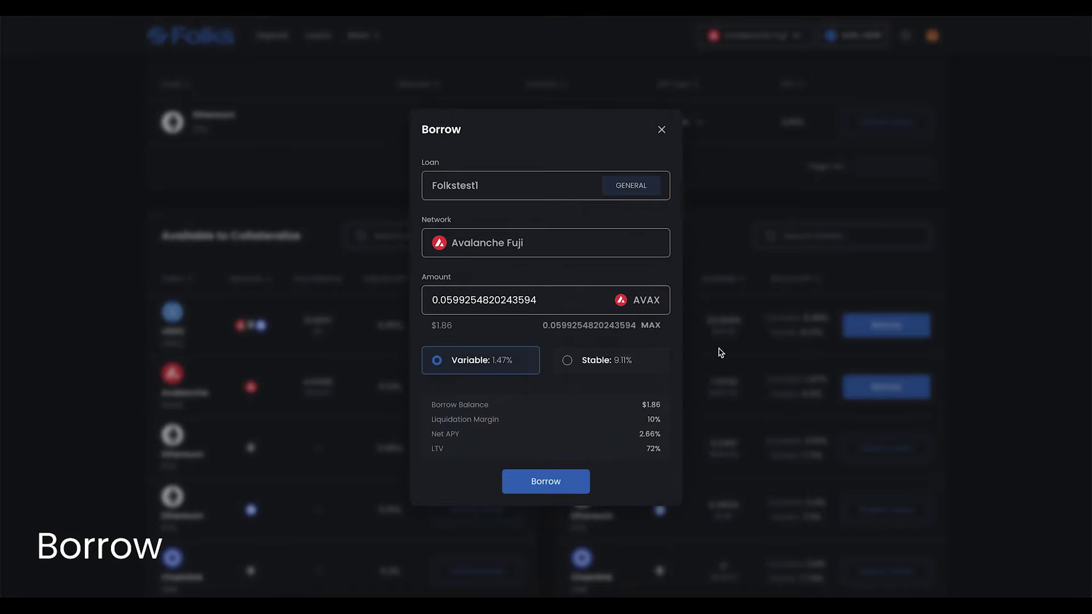
left_click(598, 370)
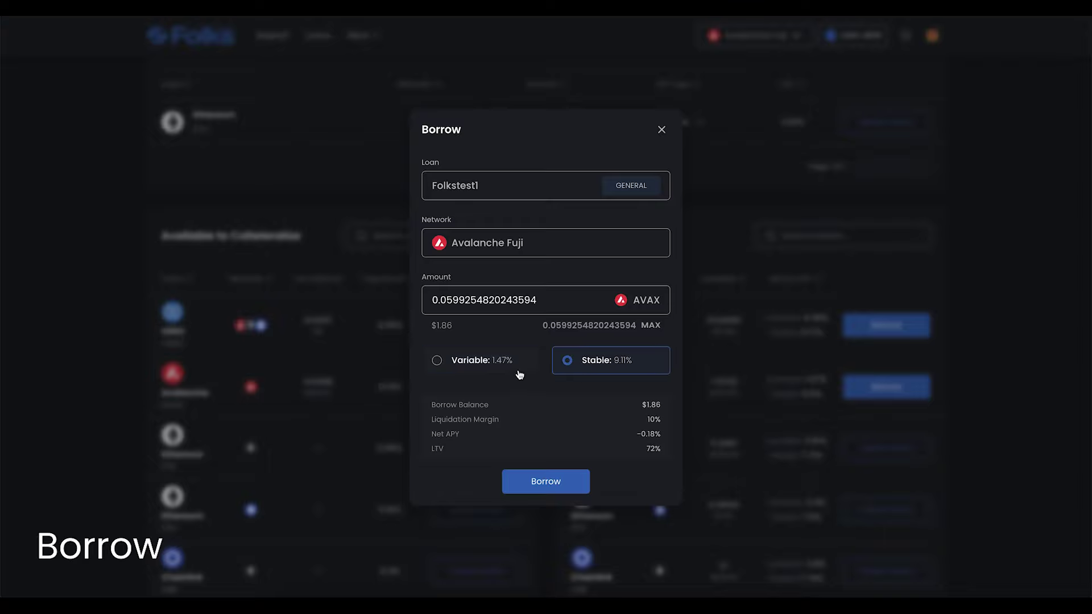
left_click(524, 373)
left_click(572, 492)
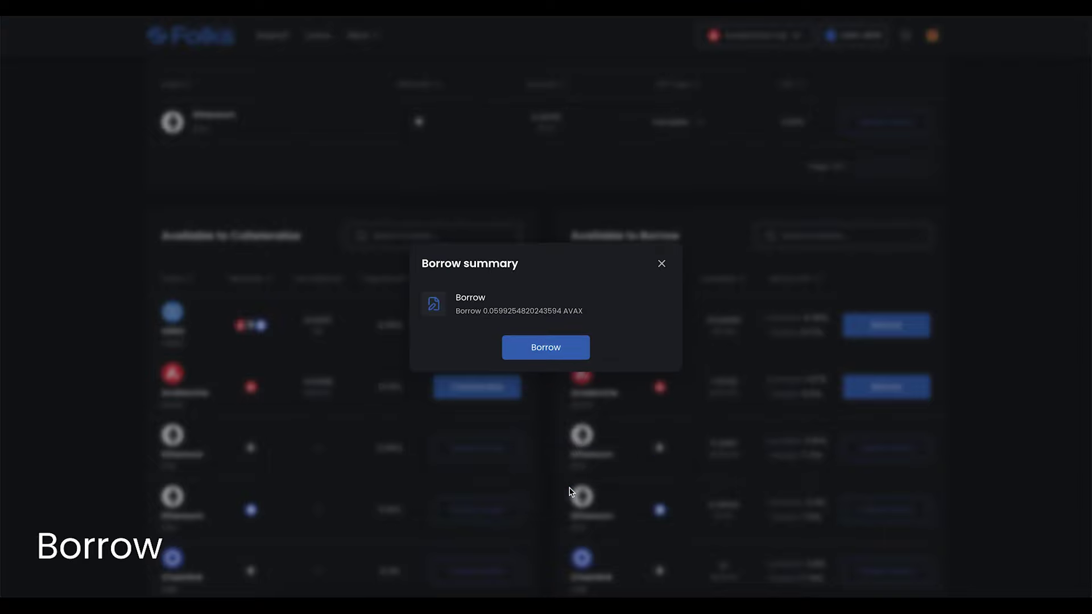
left_click(575, 349)
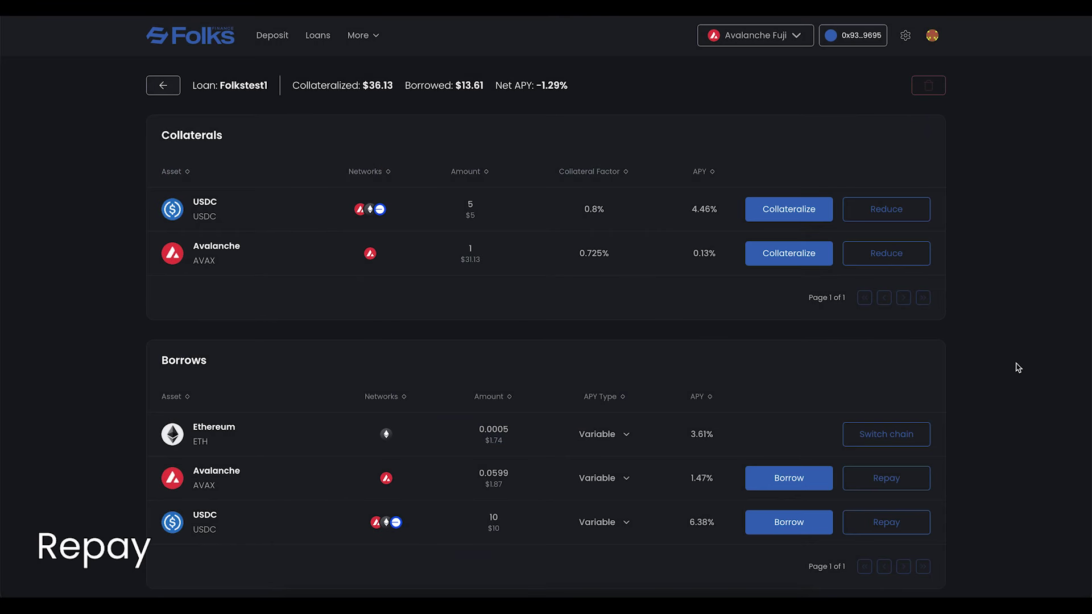
Step: Repay the full 9.999996 USDC via MAX, approving the spend and confirming repayment
left_click(922, 531)
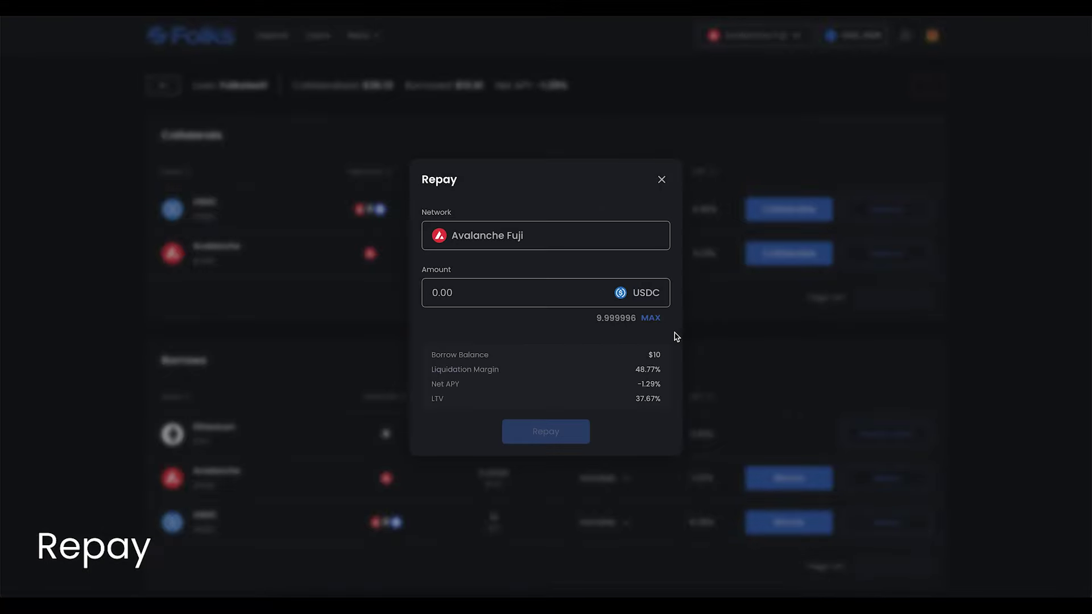
left_click(576, 295)
type("1")
key("BackSpace")
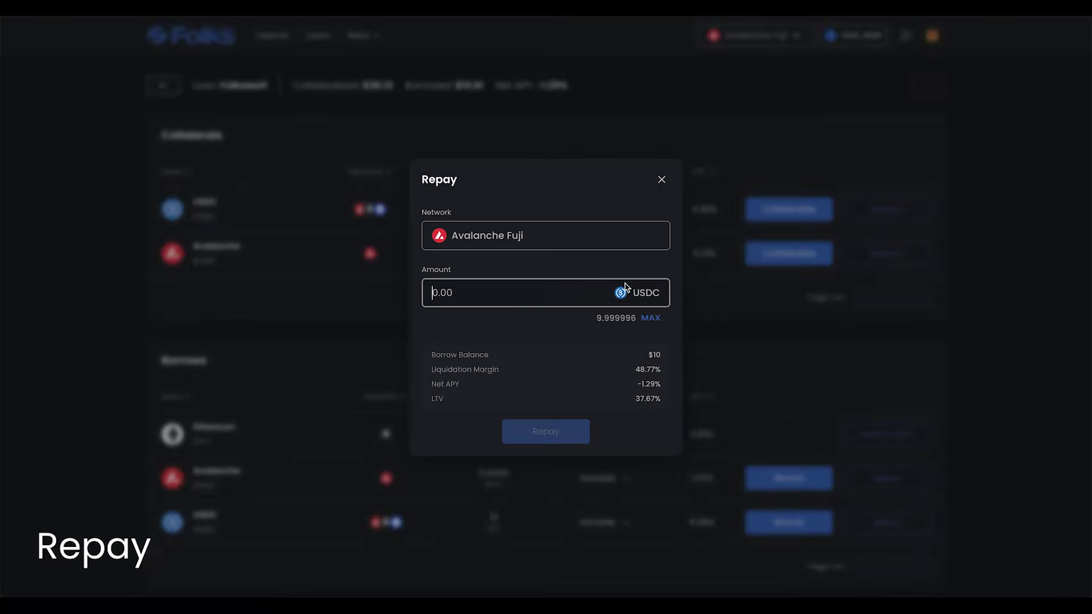
left_click(650, 318)
left_click(546, 431)
left_click(577, 365)
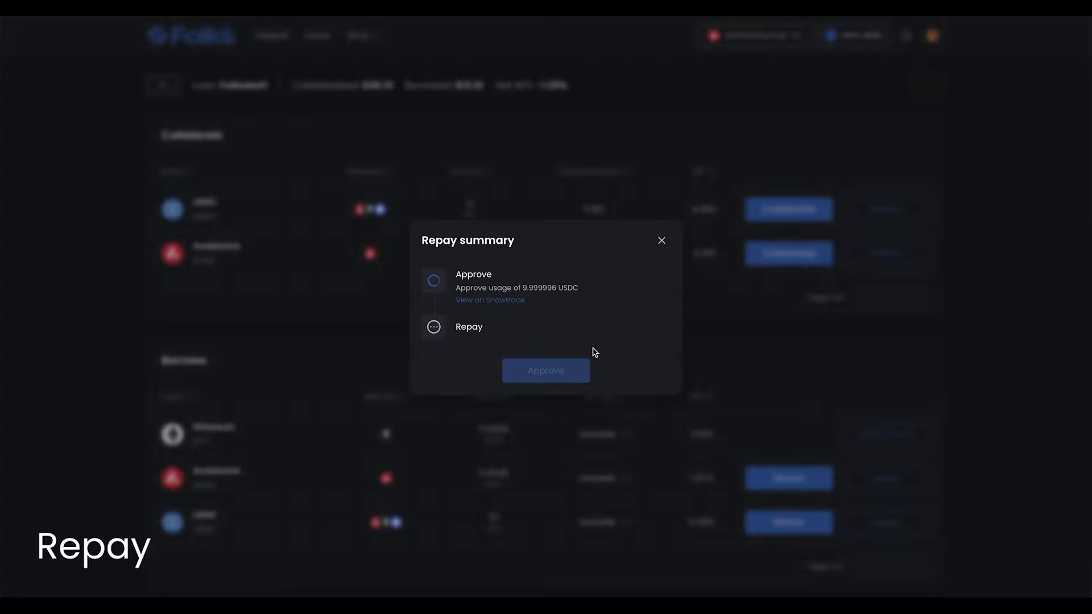
left_click(583, 364)
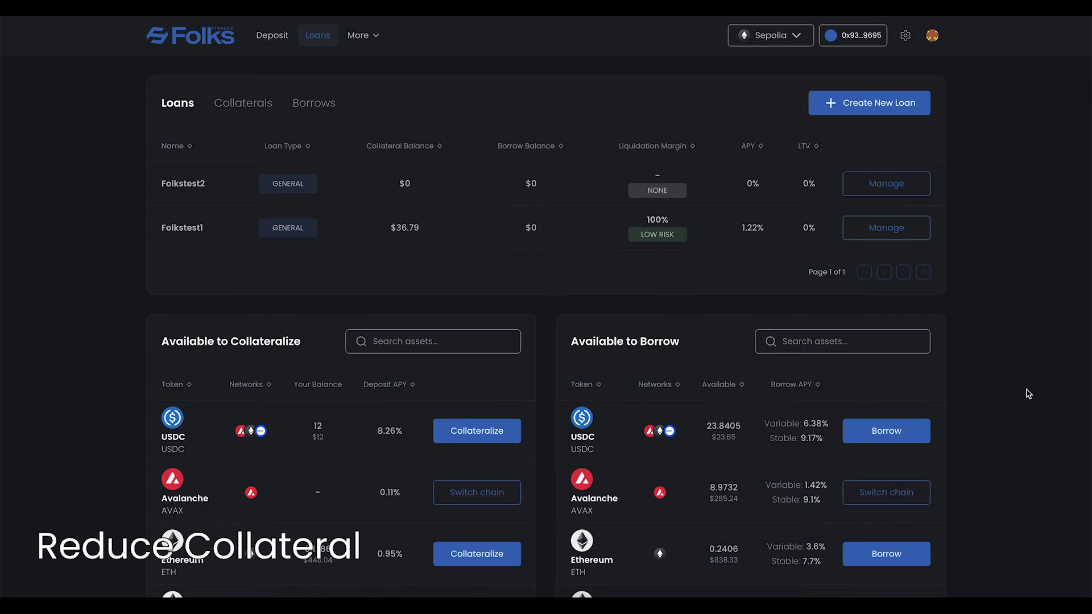
Step: Reduce Folkstest1's USDC collateral by the maximum amount, about 5 USDC, and confirm it
left_click(916, 230)
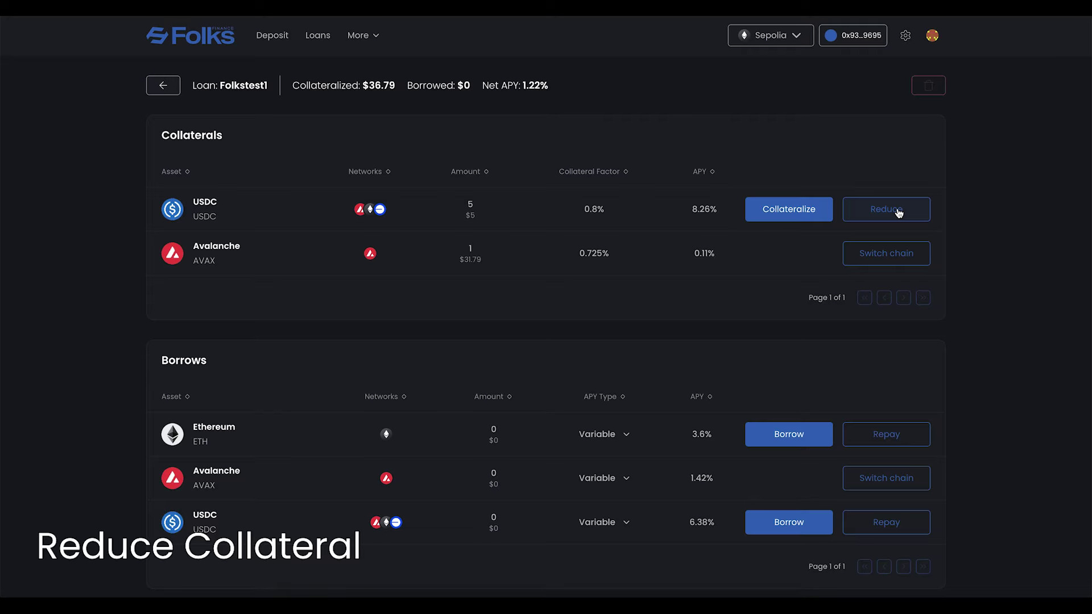
left_click(899, 212)
left_click(654, 308)
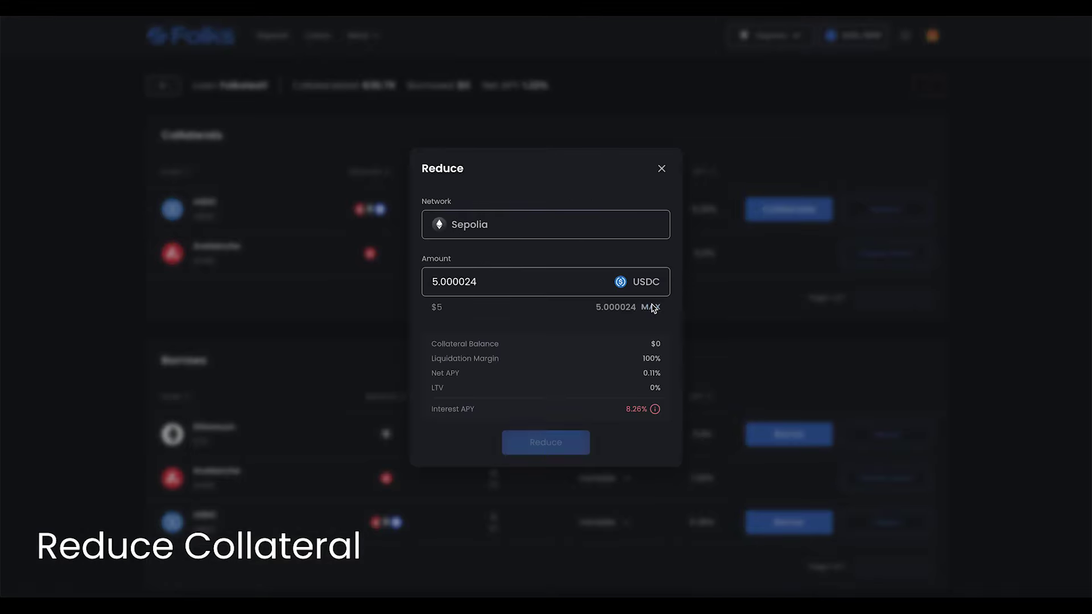
left_click(572, 449)
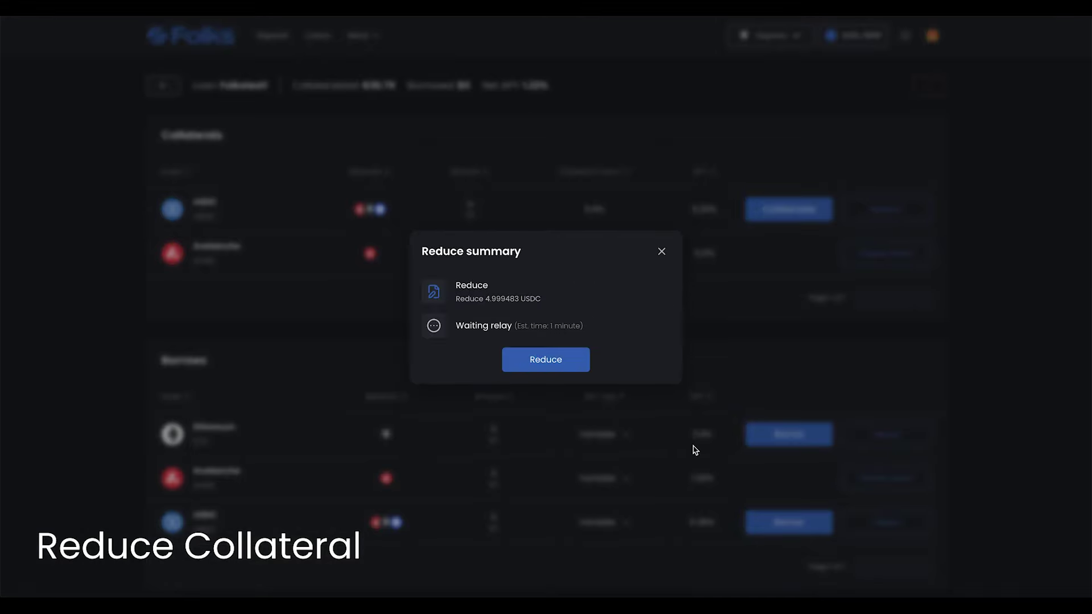
left_click(559, 369)
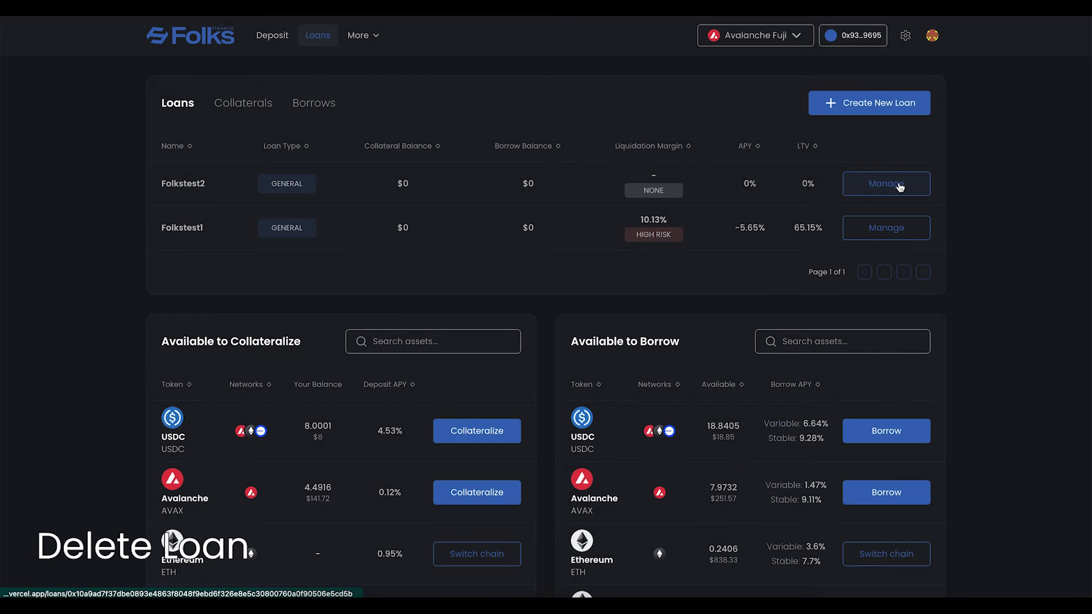
Step: Delete the Folkstest2 loan from its details and confirm the deletion
left_click(900, 187)
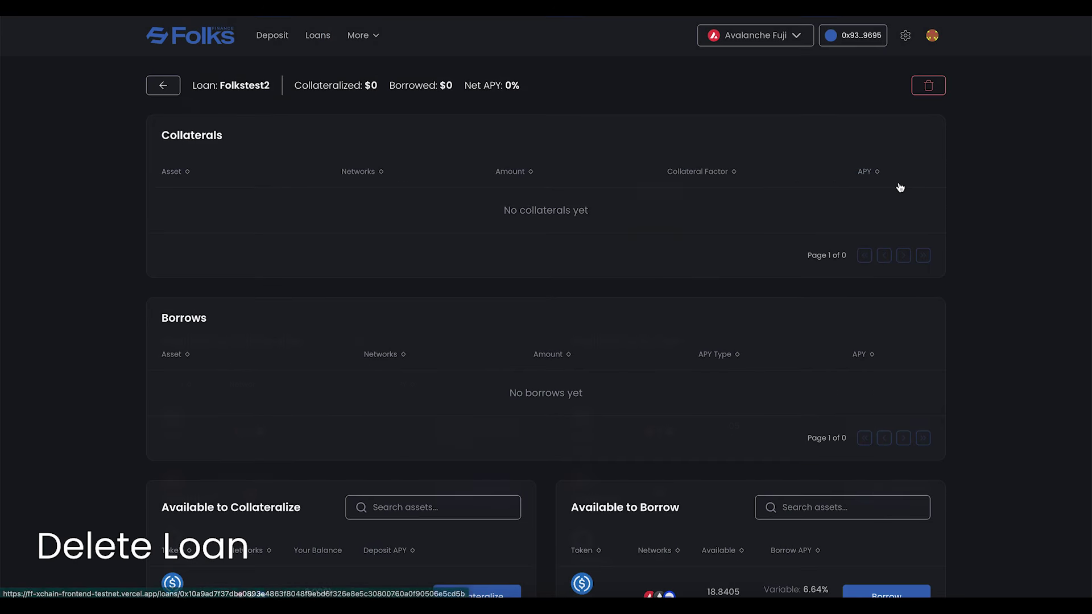
left_click(928, 86)
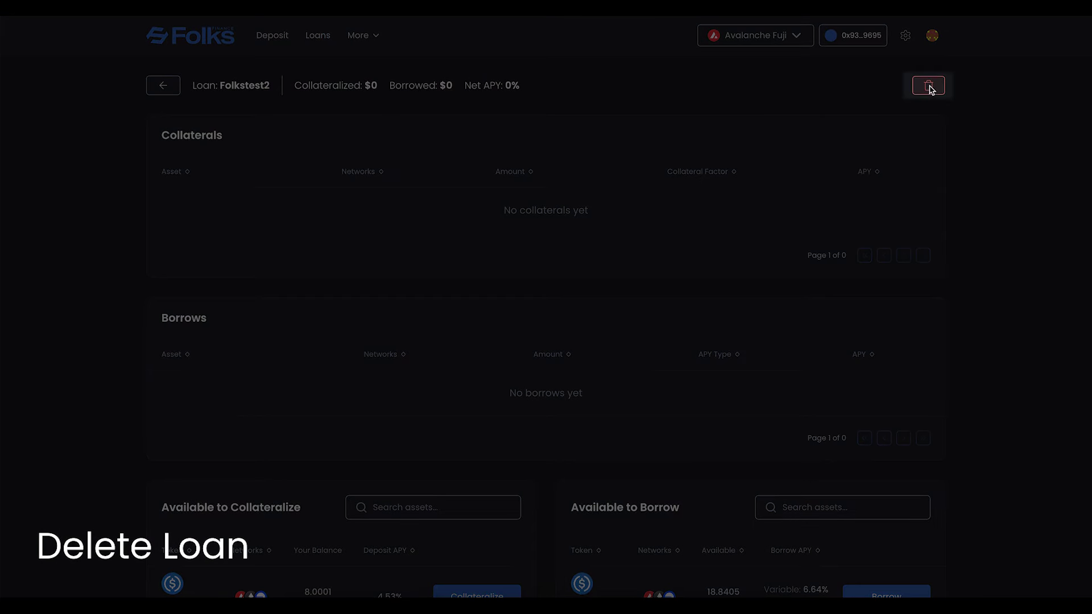
left_click(523, 339)
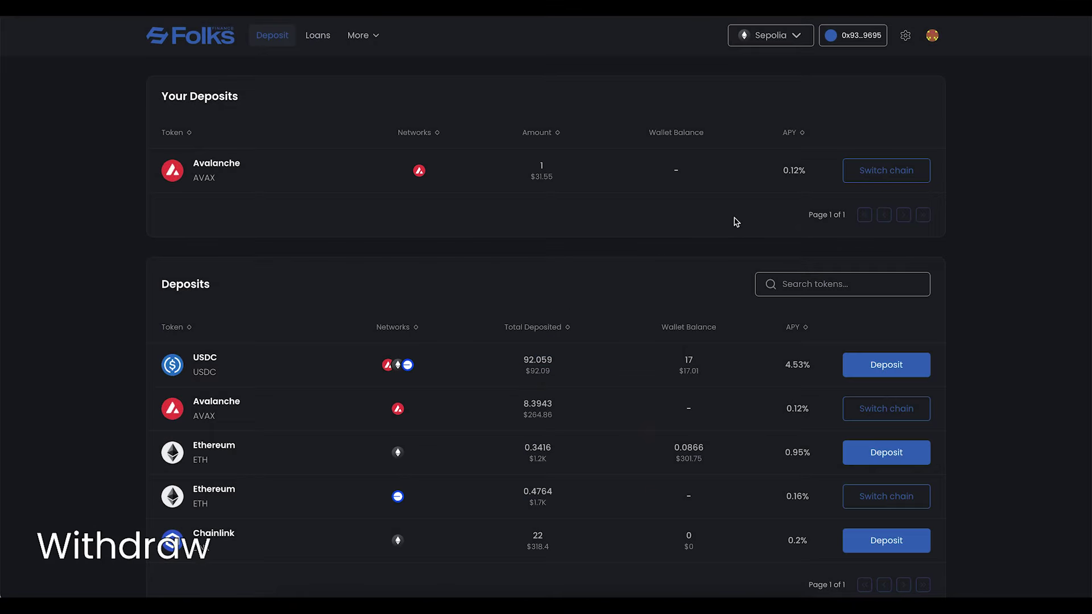
Step: Switch to Avalanche Fuji and withdraw the whole AVAX deposit, 0.999917651540853744 AVAX
left_click(880, 181)
left_click(883, 171)
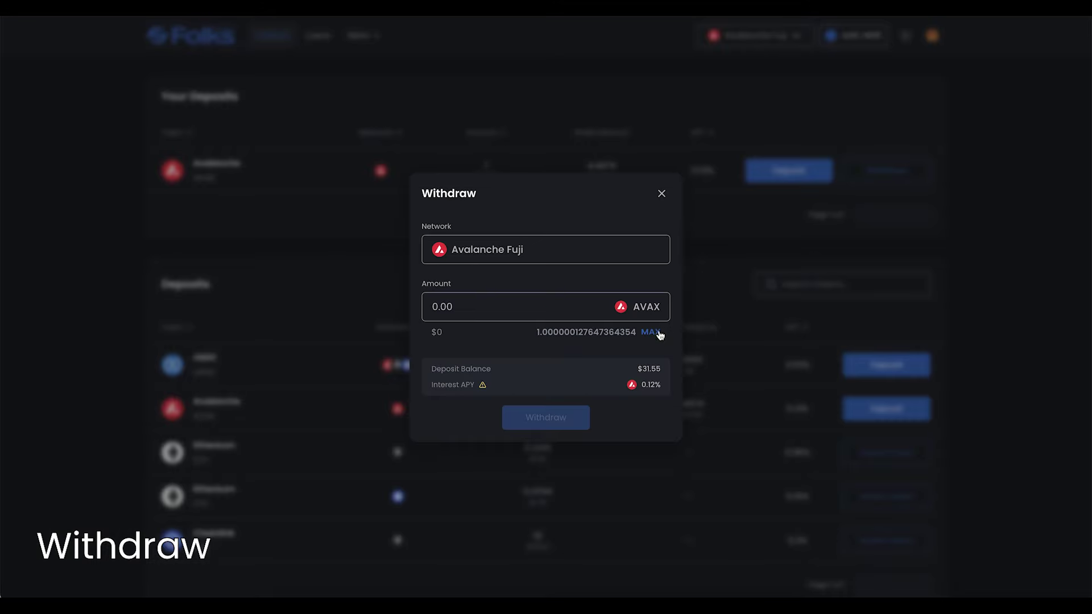
left_click(659, 332)
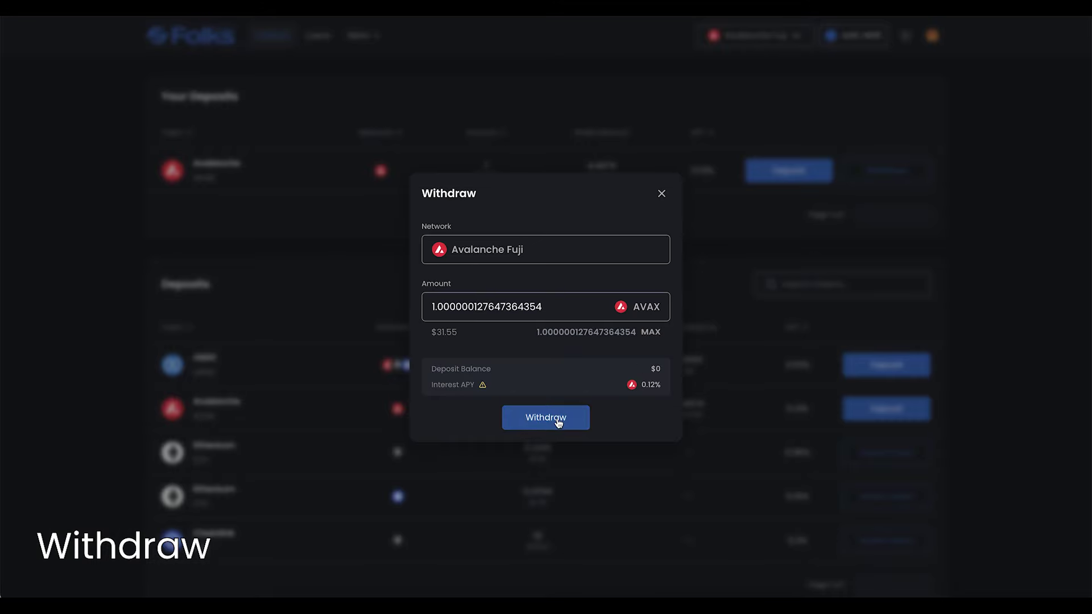
left_click(558, 422)
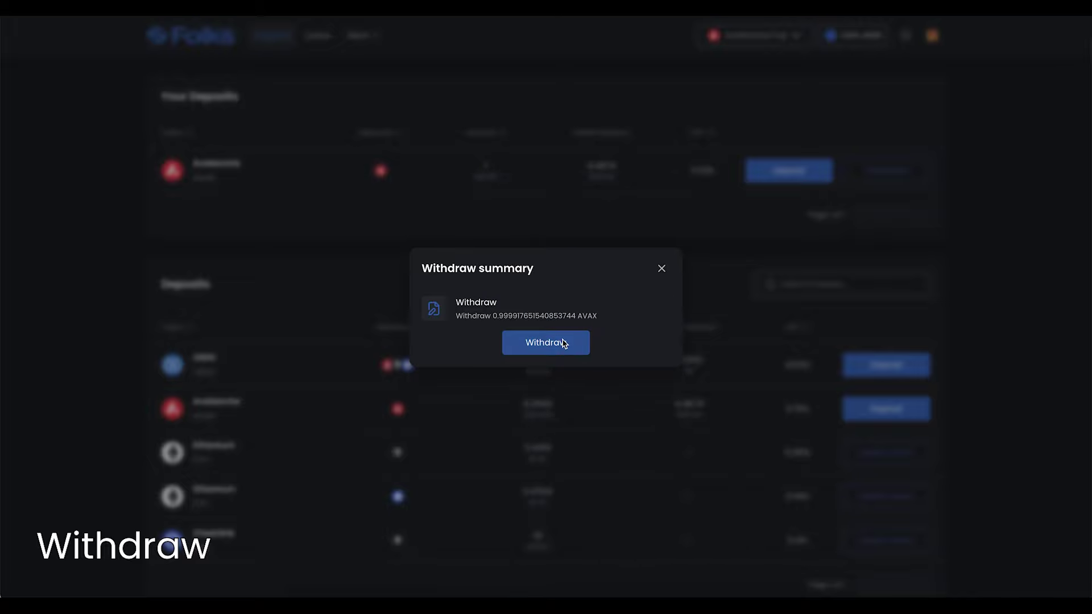
left_click(564, 343)
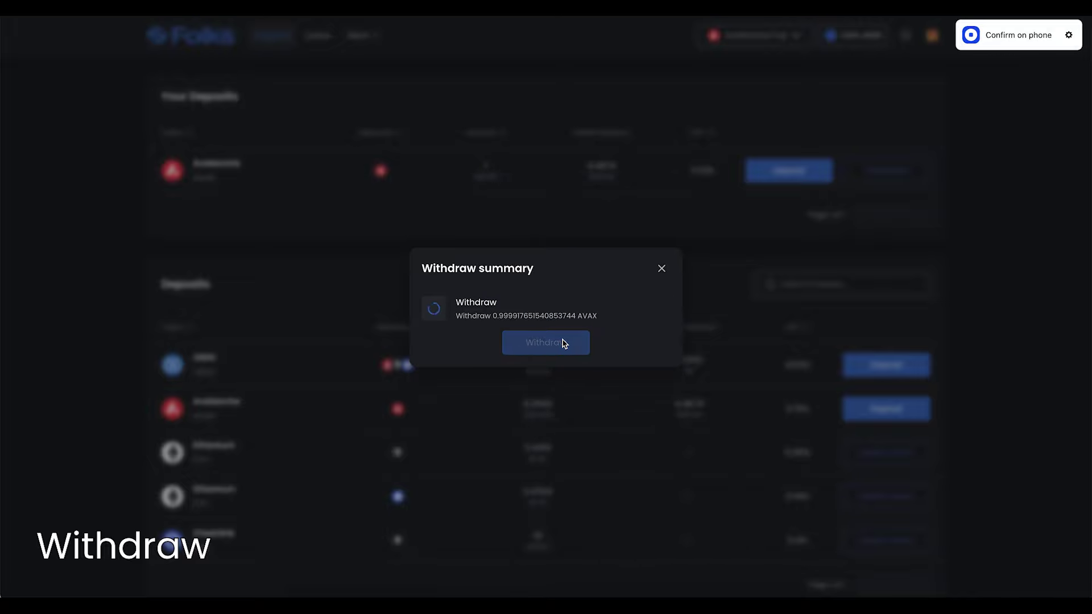